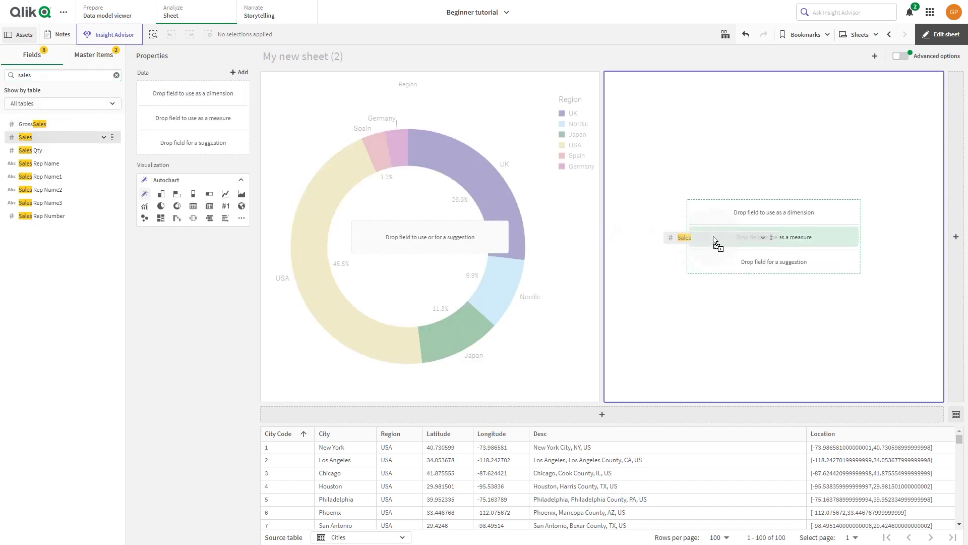
Add Sales as the KPI's measure, then Margin as its second figure.
{"action": "left_click_drag", "start_coordinate": [47, 137], "coordinate": [716, 236]}
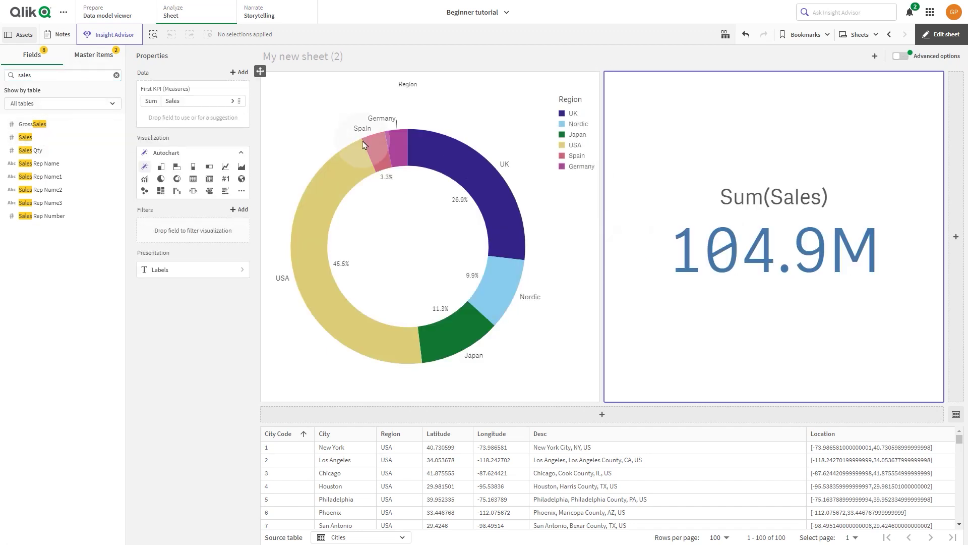
{"action": "double_click", "coordinate": [96, 75]}
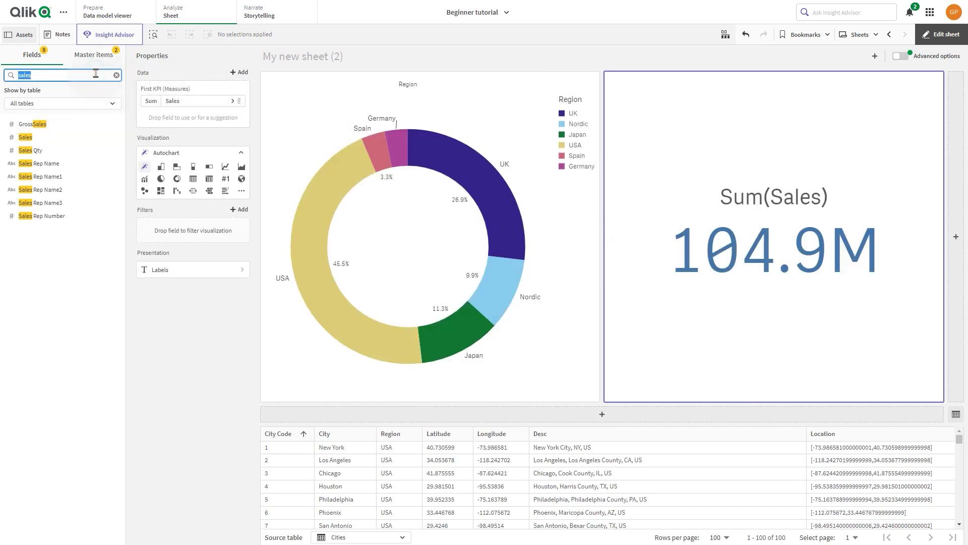
{"action": "type", "text": "margin"}
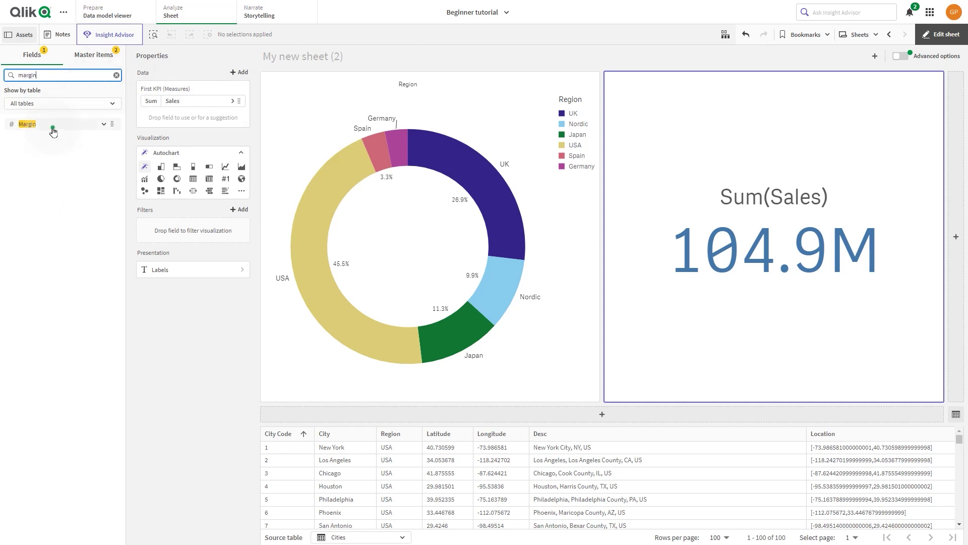
{"action": "left_click_drag", "start_coordinate": [27, 123], "coordinate": [786, 258]}
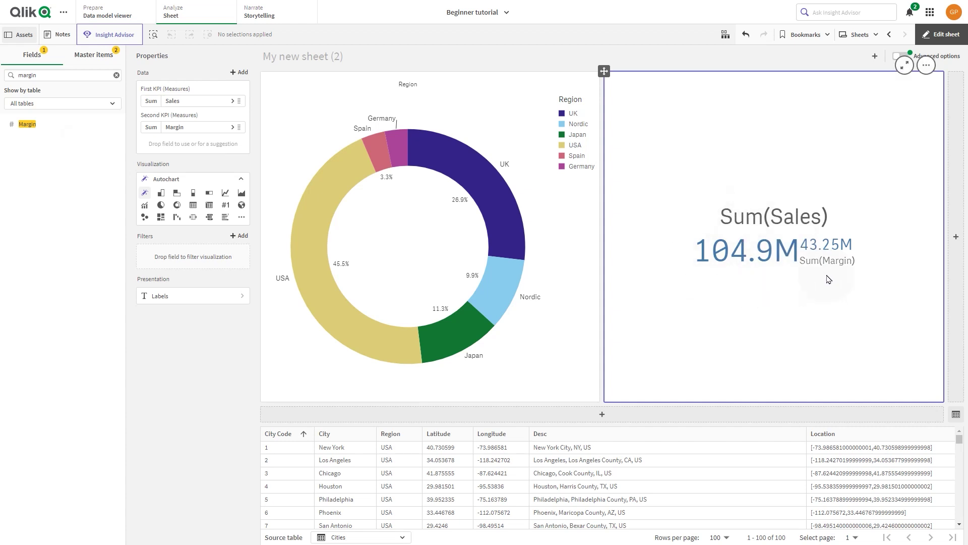
Switch to advanced editing, select the Region donut and show the Master items list.
{"action": "left_click", "coordinate": [900, 55]}
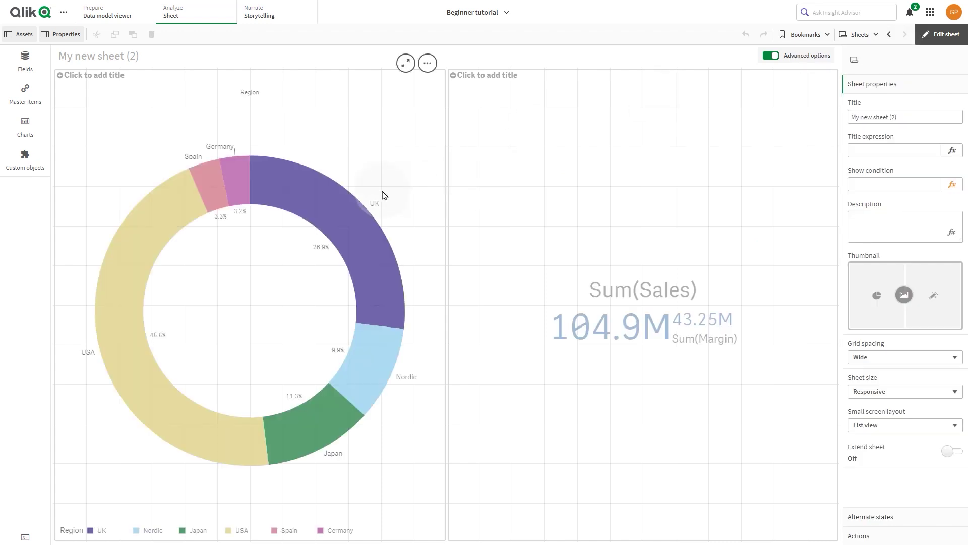
{"action": "left_click", "coordinate": [332, 207]}
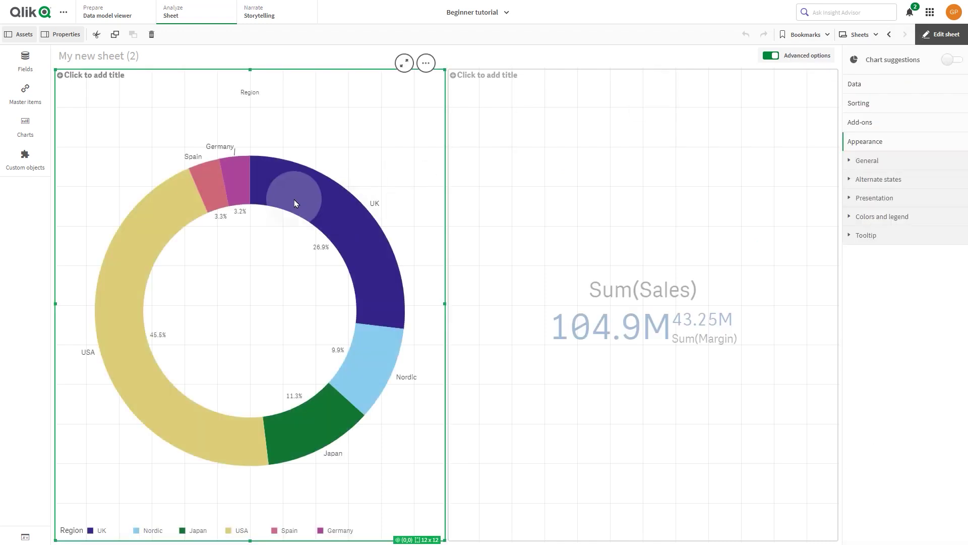
{"action": "left_click", "coordinate": [35, 103]}
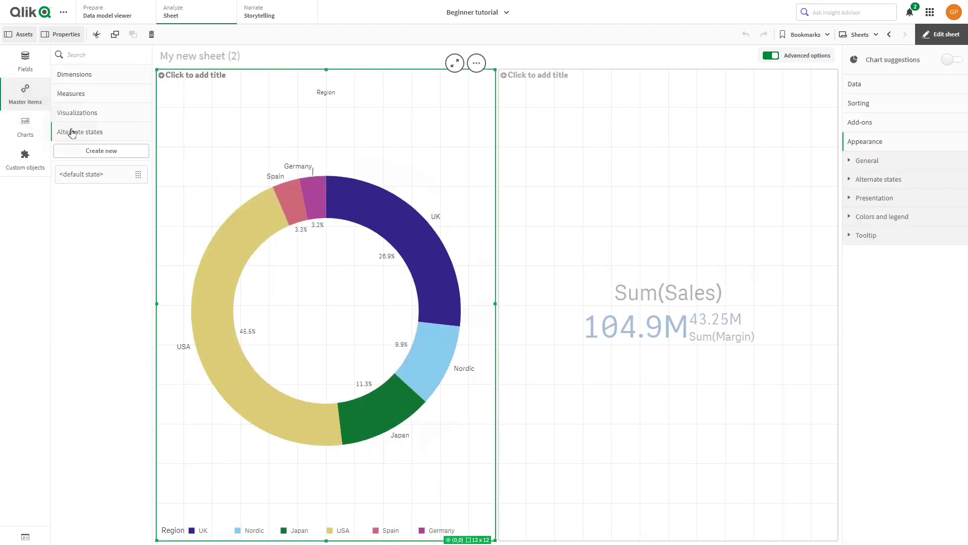
Add the donut to master items as 'Sales per Region'.
{"action": "mouse_move", "coordinate": [181, 174]}
{"action": "left_mouse_down"}
{"action": "mouse_move", "coordinate": [146, 144]}
{"action": "mouse_move", "coordinate": [98, 312]}
{"action": "left_mouse_up"}
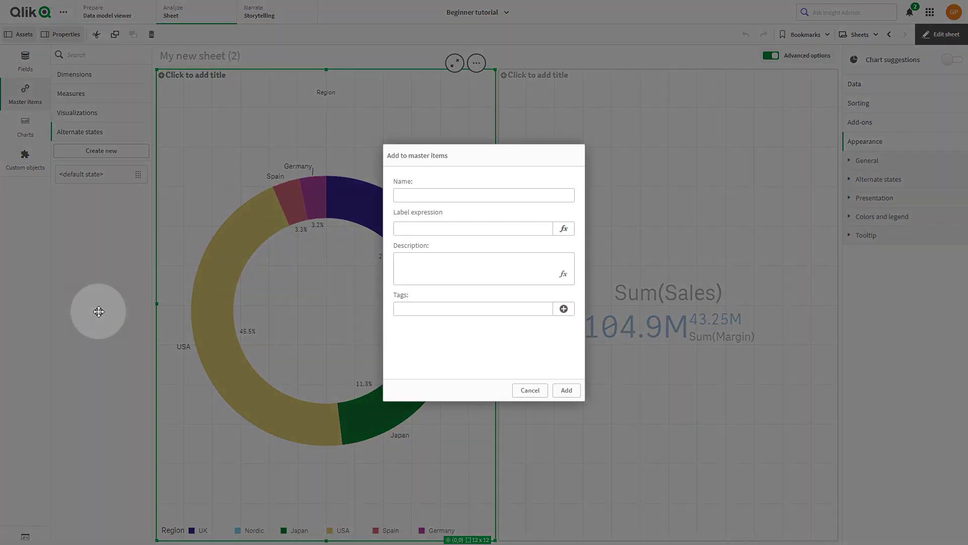
{"action": "left_click", "coordinate": [433, 195]}
{"action": "type", "text": "Sales per Region"}
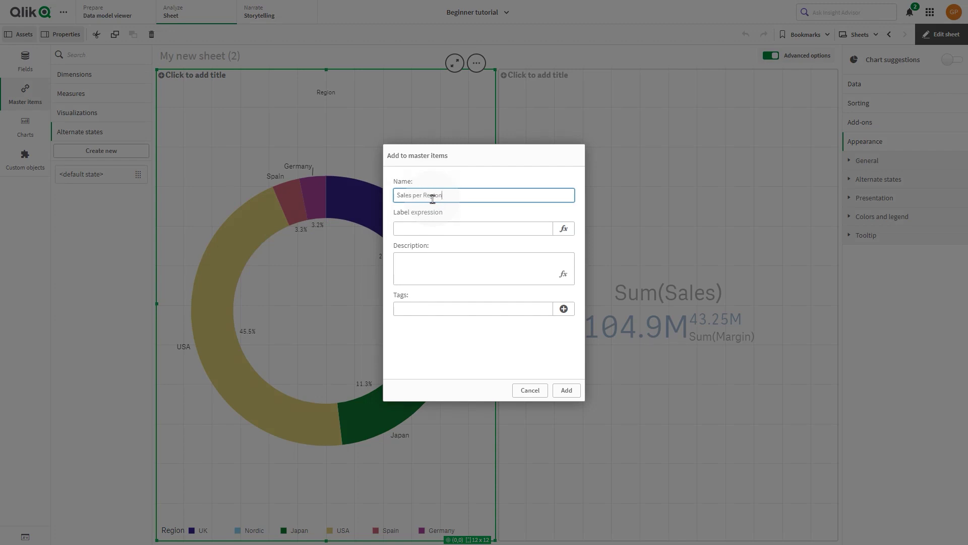
{"action": "left_click", "coordinate": [564, 390]}
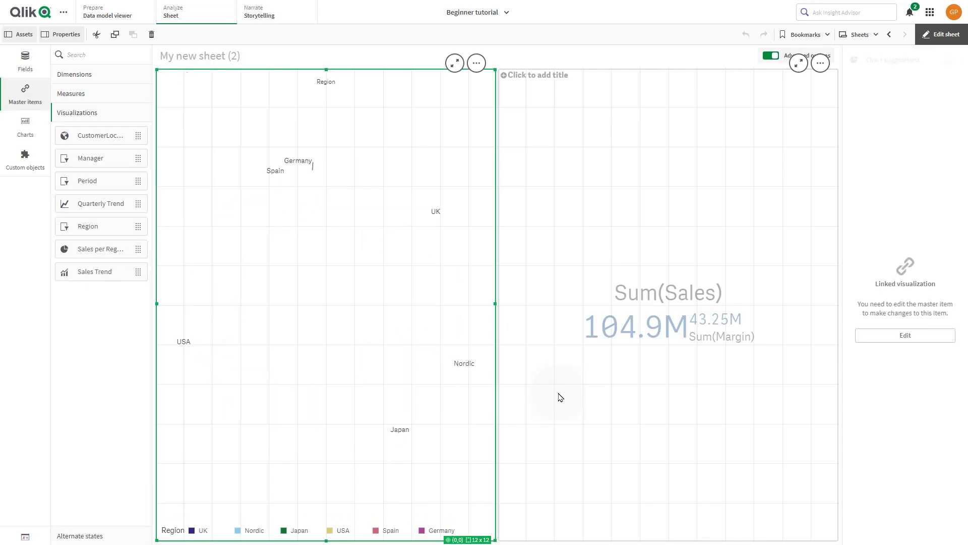
Select the Sum(Sales) KPI and switch off its chart suggestions.
{"action": "left_click", "coordinate": [629, 314]}
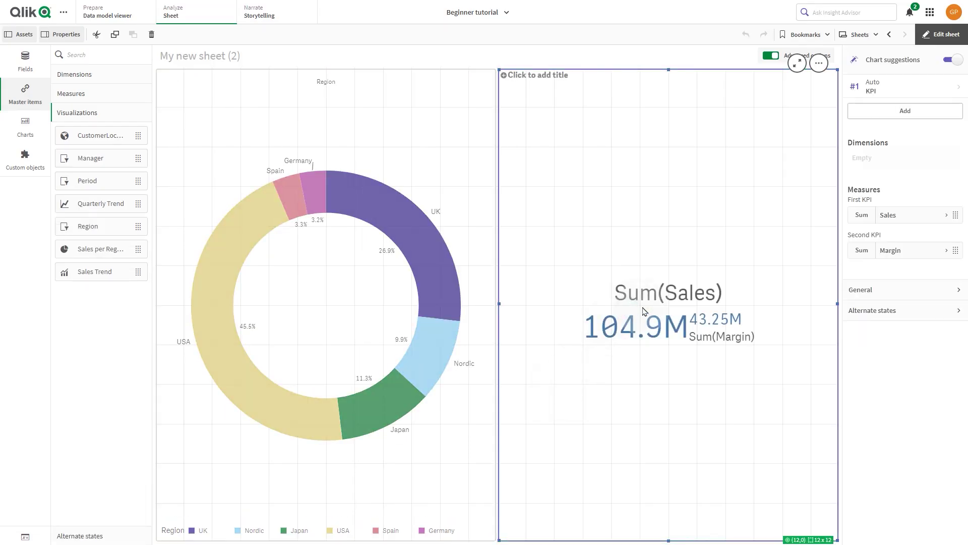
{"action": "mouse_move", "coordinate": [668, 308]}
{"action": "left_mouse_down"}
{"action": "mouse_move", "coordinate": [117, 319]}
{"action": "mouse_move", "coordinate": [132, 353]}
{"action": "mouse_move", "coordinate": [630, 312]}
{"action": "left_mouse_up"}
{"action": "left_click", "coordinate": [953, 62]}
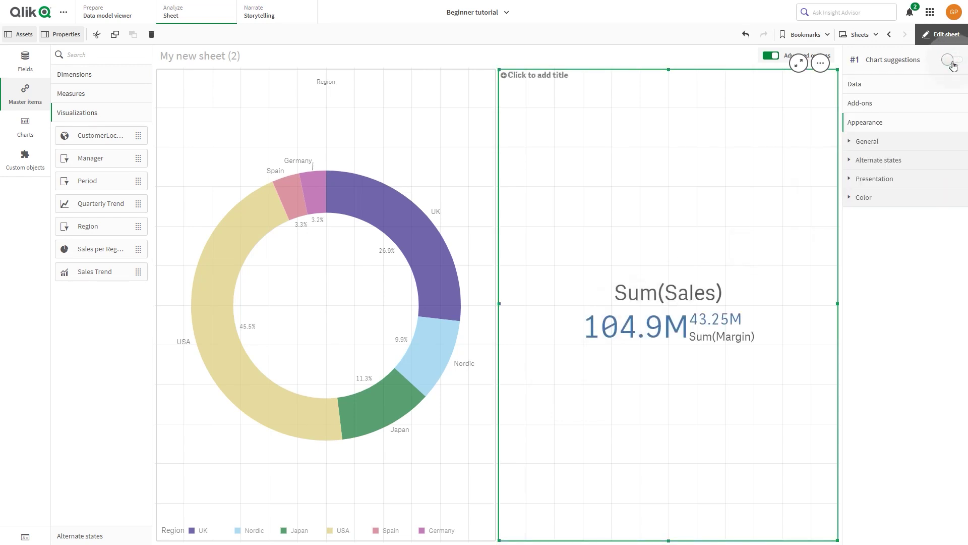
Add the KPI to master items as 'Sales and Margin KPI' via its context menu.
{"action": "right_click", "coordinate": [719, 270]}
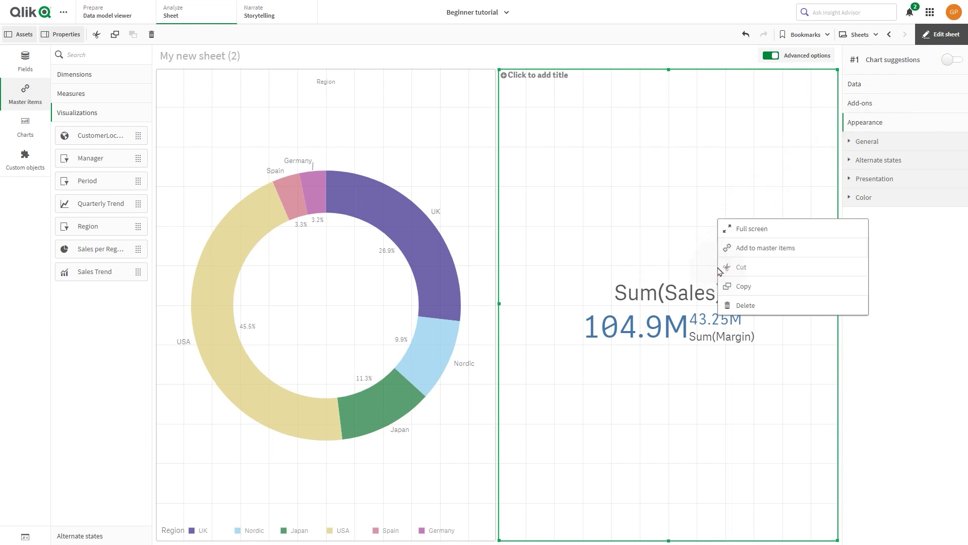
{"action": "left_click", "coordinate": [750, 248]}
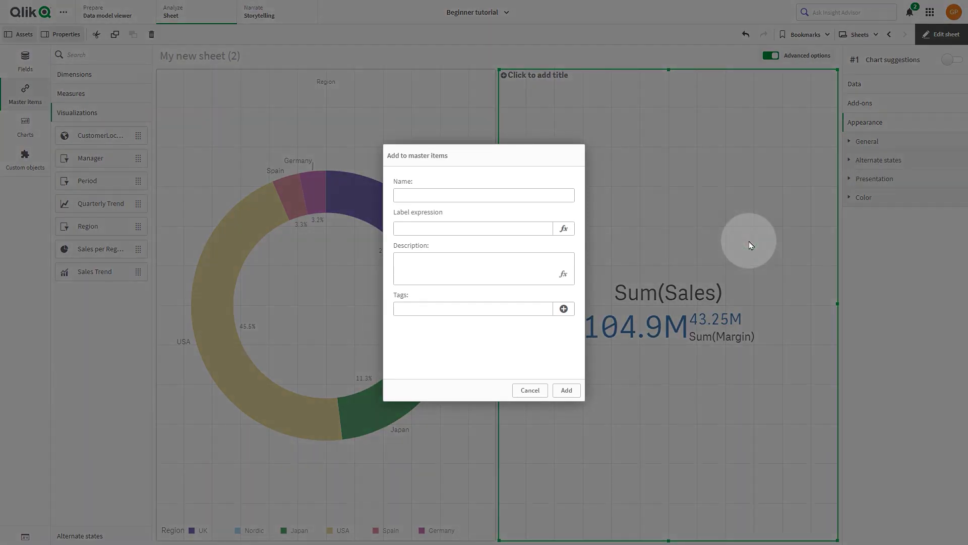
{"action": "left_click", "coordinate": [496, 197]}
{"action": "type", "text": "Sales and Margin KPI"}
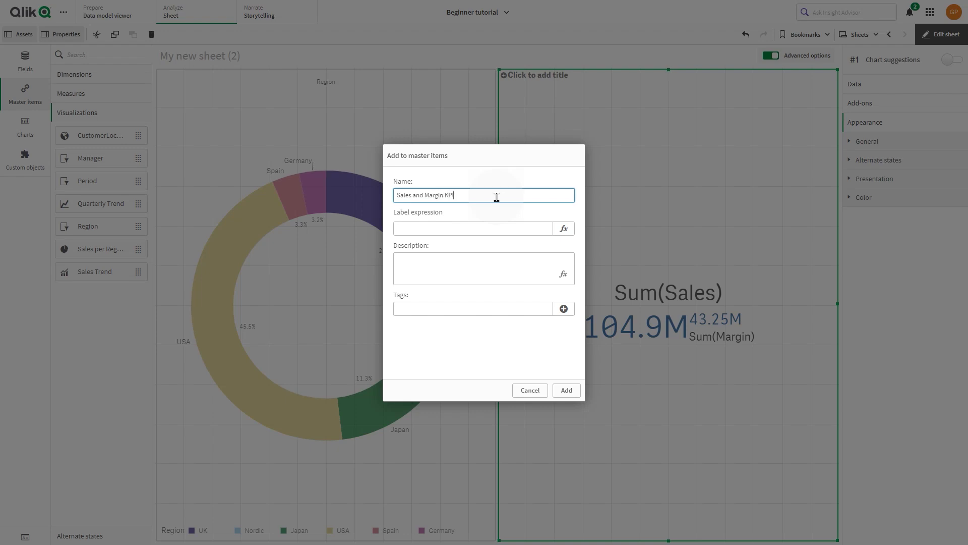
{"action": "left_click", "coordinate": [566, 391]}
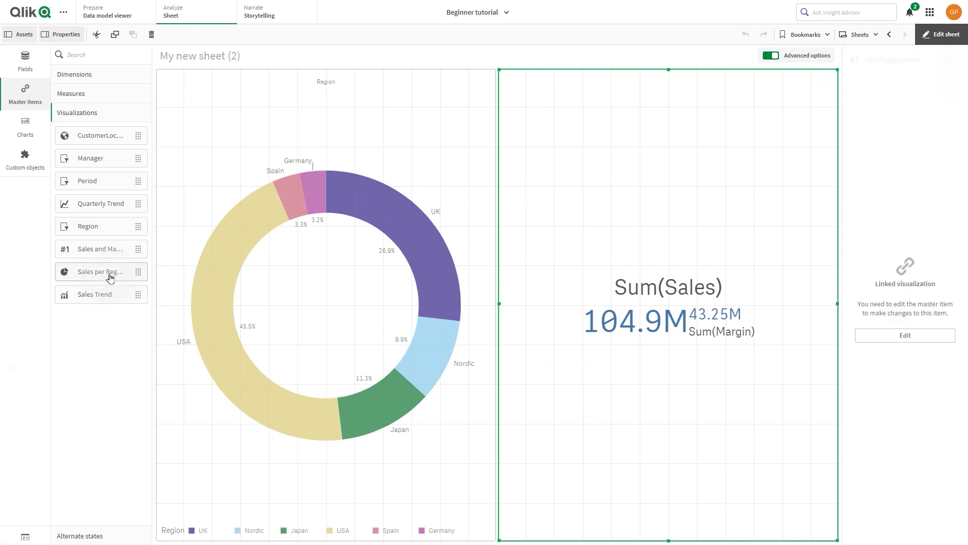
Preview the Sales per Region and Sales and Margin KPI master items.
{"action": "left_click", "coordinate": [113, 273]}
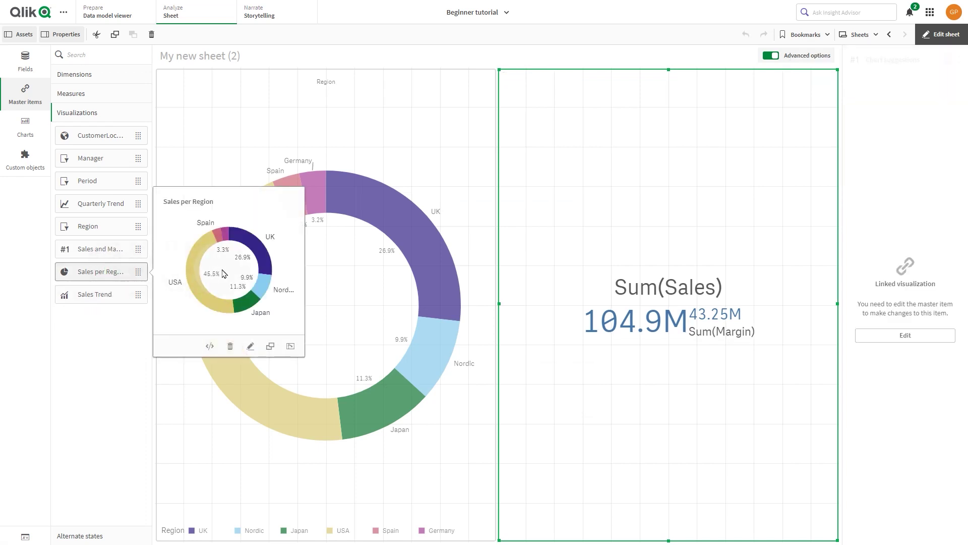
{"action": "left_click", "coordinate": [100, 249]}
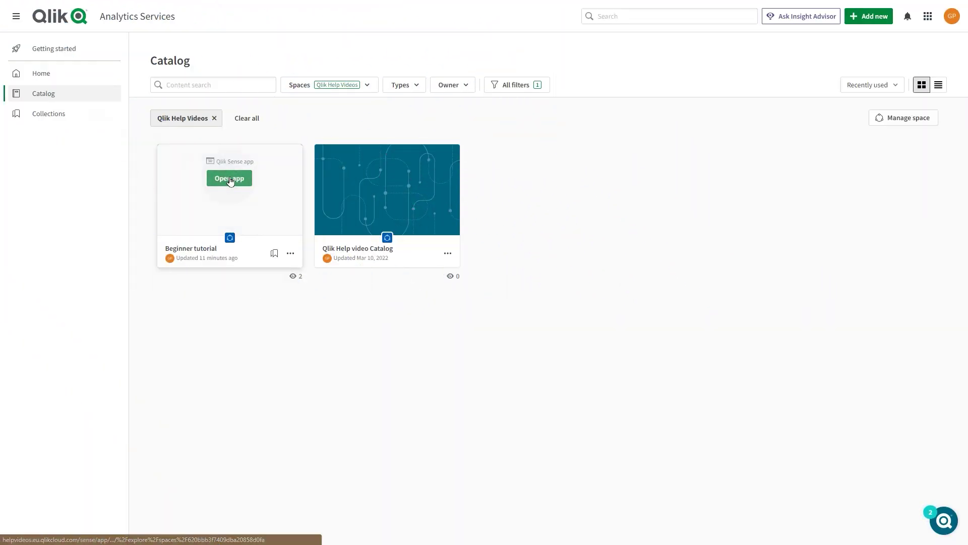
Reopen the Beginner tutorial app, create a new sheet and show its master items in advanced editing.
{"action": "left_click", "coordinate": [230, 181]}
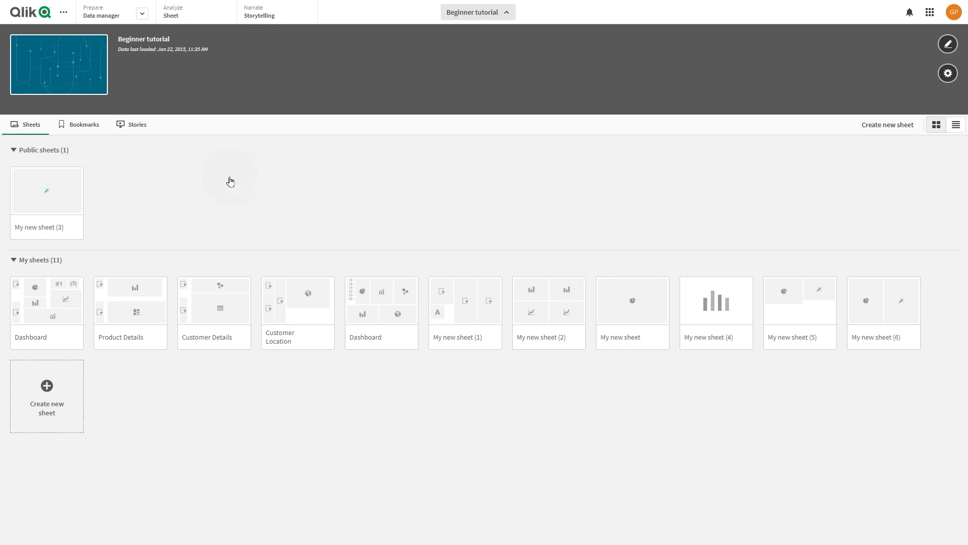
{"action": "left_click", "coordinate": [46, 393]}
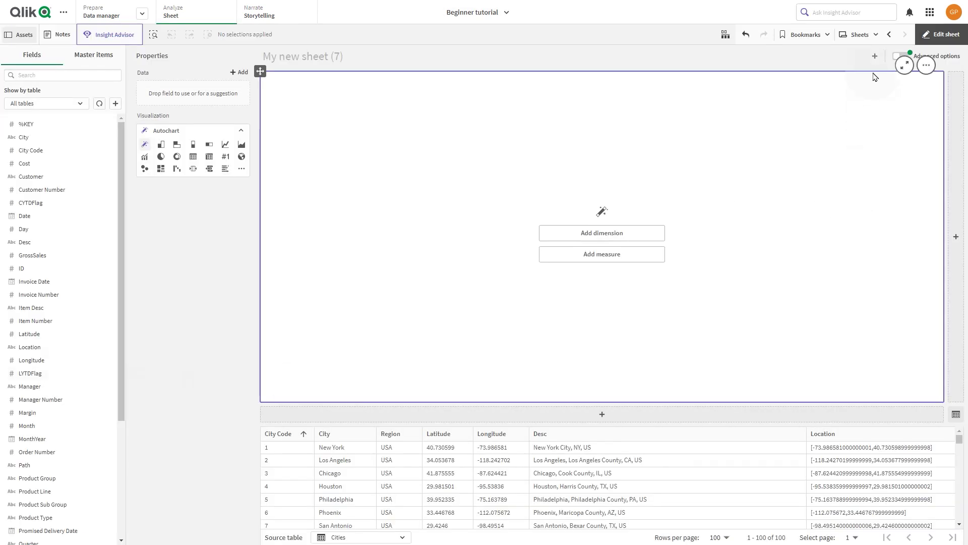
{"action": "left_click", "coordinate": [899, 56]}
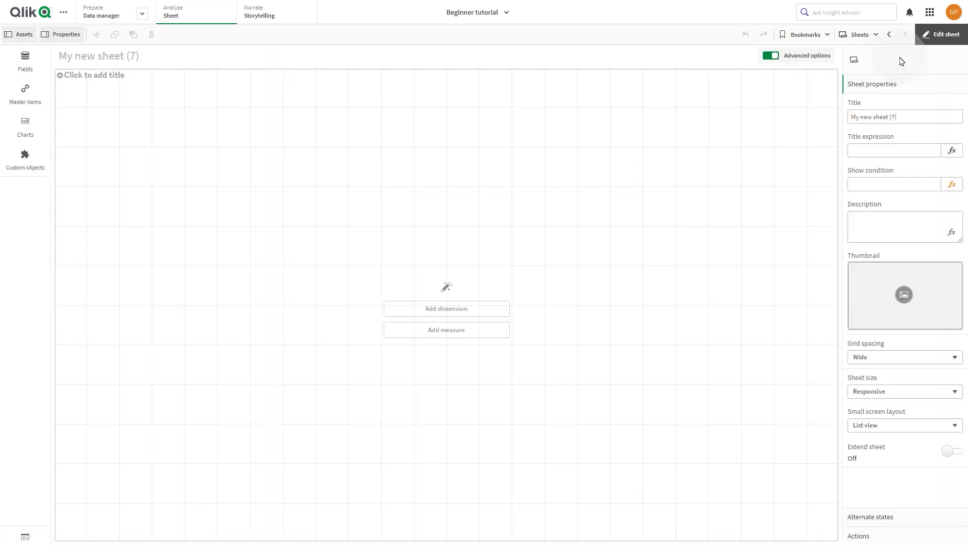
{"action": "left_click", "coordinate": [24, 92]}
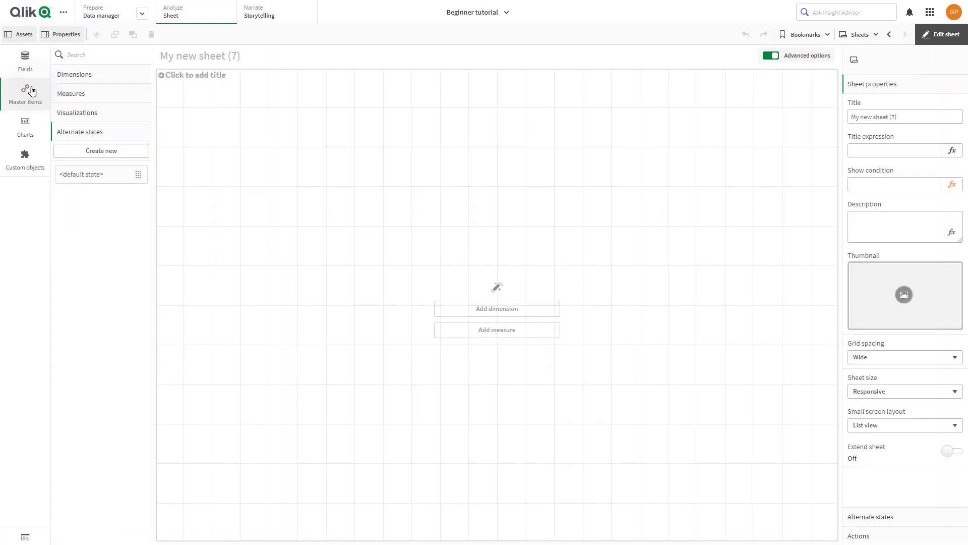
Place the Sales per Region donut top left, the KPI to its right, and Sales Trend full-width below.
{"action": "left_click", "coordinate": [74, 114]}
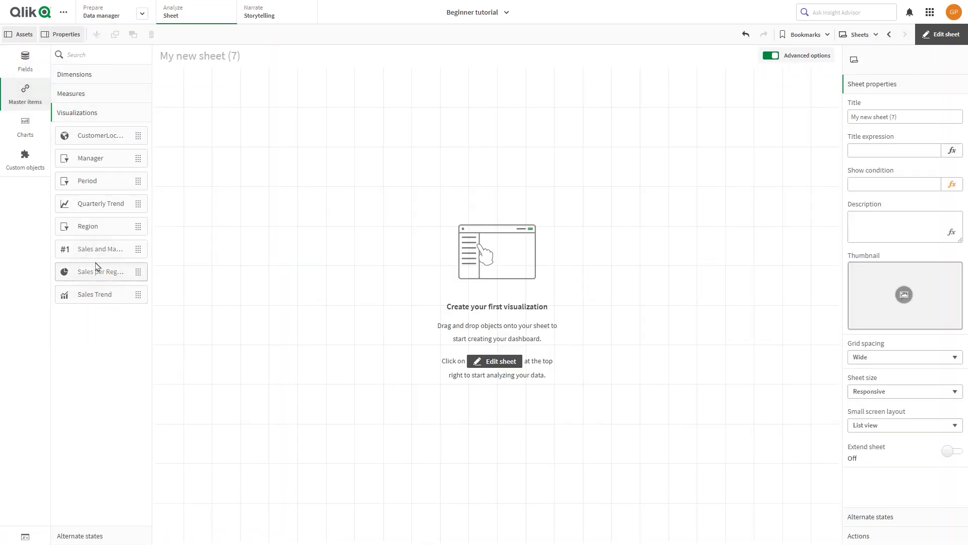
{"action": "left_click_drag", "start_coordinate": [94, 272], "coordinate": [215, 192]}
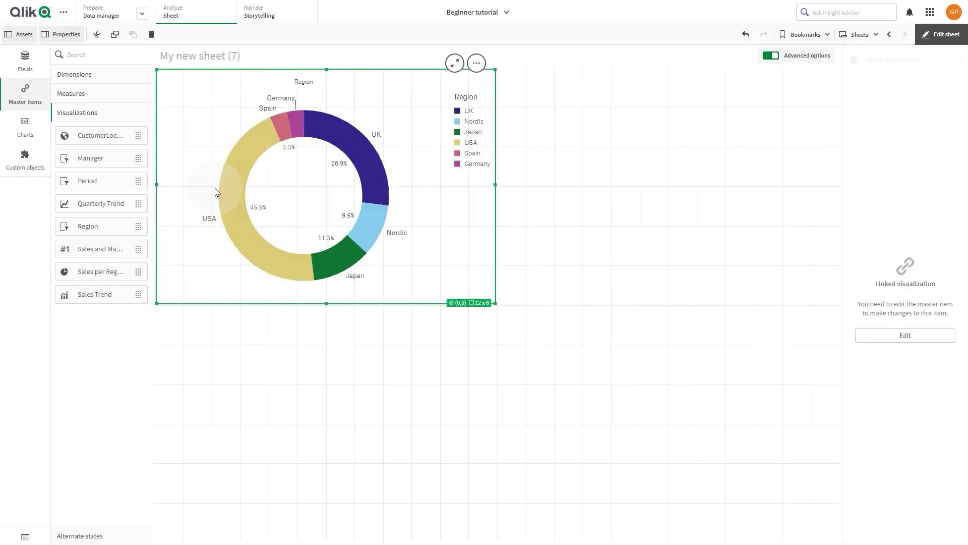
{"action": "left_click_drag", "start_coordinate": [98, 249], "coordinate": [588, 209]}
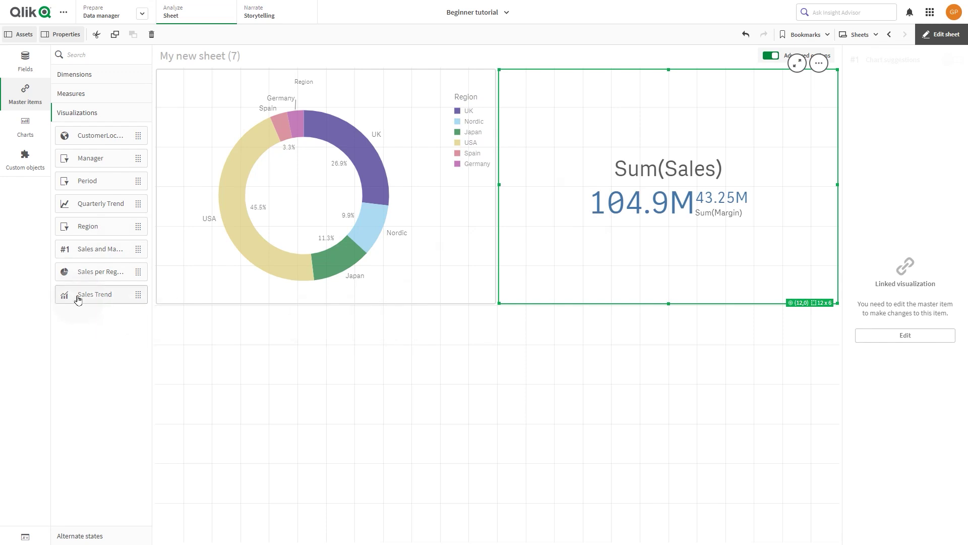
{"action": "left_click_drag", "start_coordinate": [95, 294], "coordinate": [397, 420]}
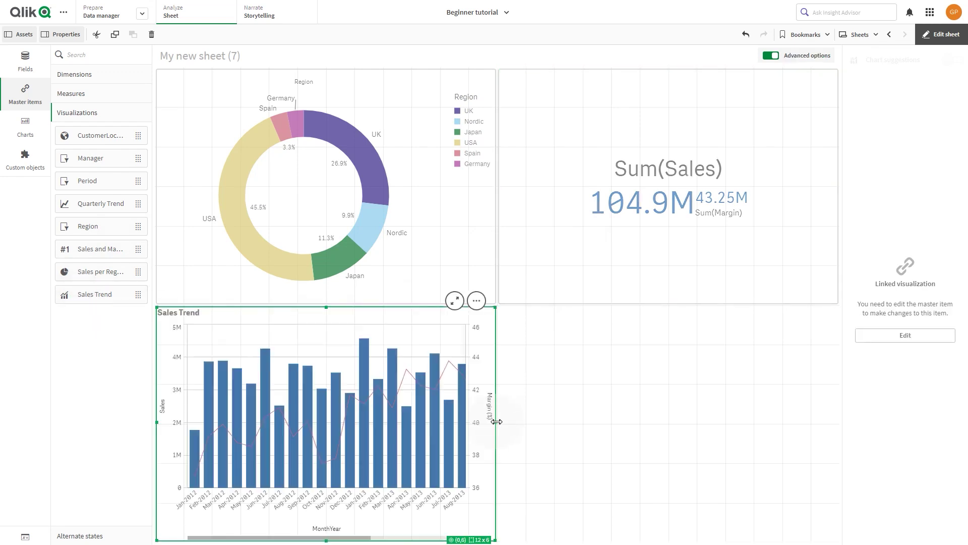
{"action": "left_click_drag", "start_coordinate": [493, 420], "coordinate": [836, 440]}
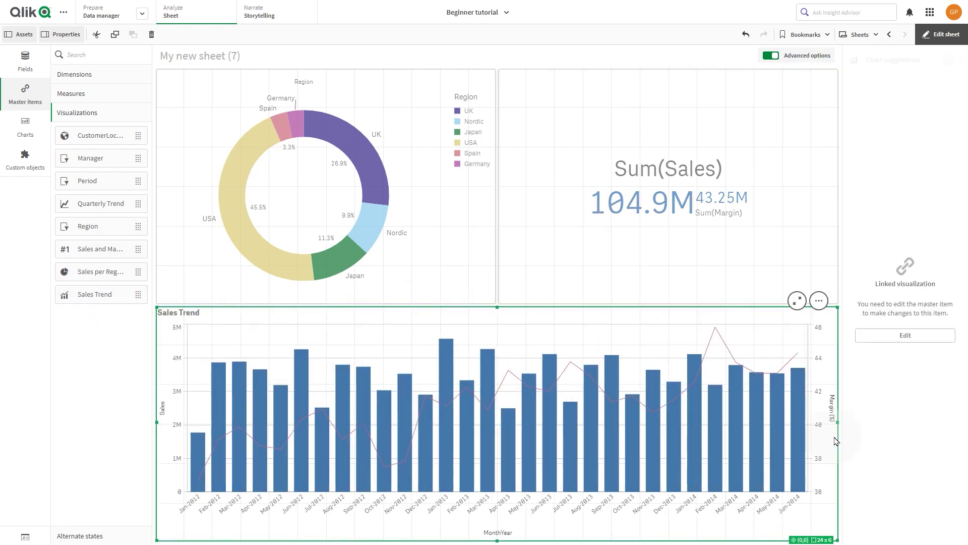
Create another new sheet from the sheets overview and enter it.
{"action": "left_click", "coordinate": [861, 34]}
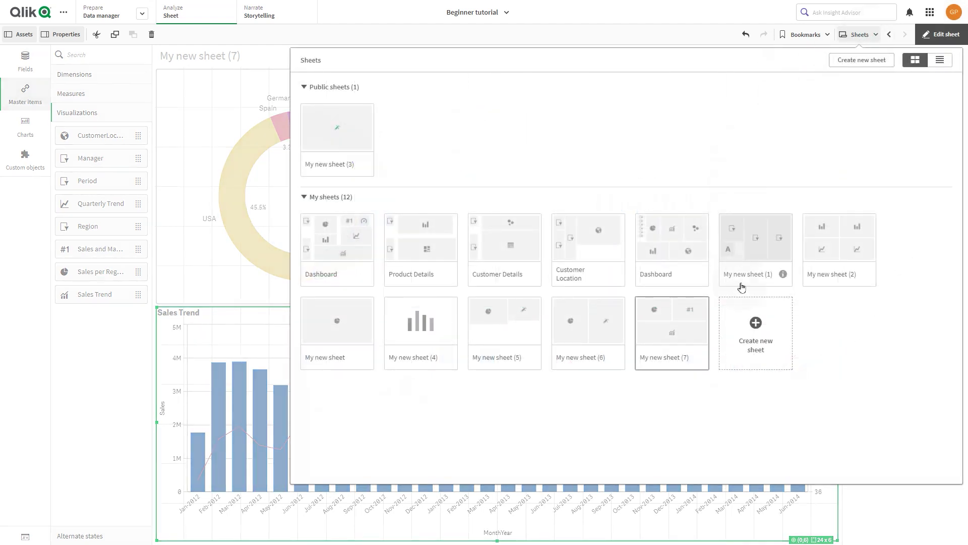
{"action": "left_click", "coordinate": [750, 333]}
{"action": "key", "text": "Return"}
{"action": "left_click", "coordinate": [750, 345]}
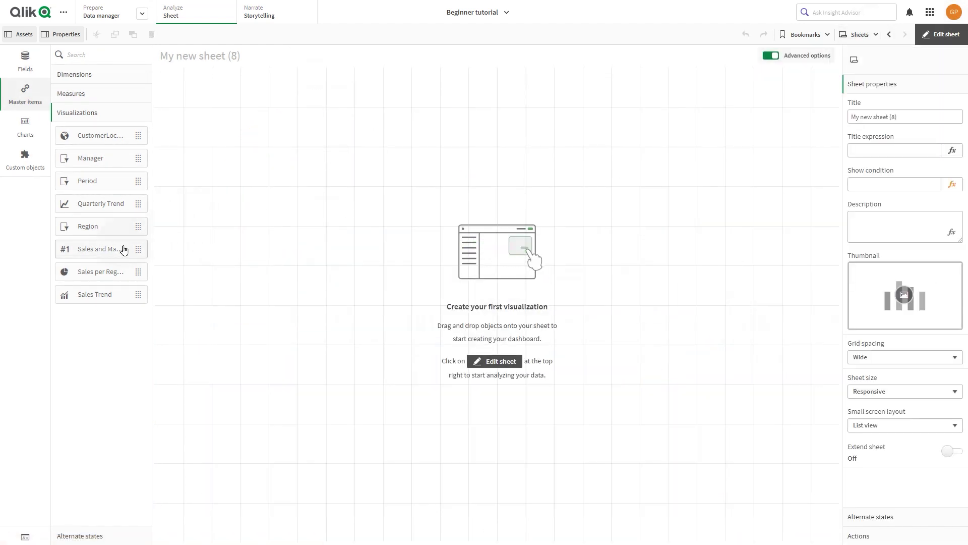
Place the Sum(Sales) KPI on the left and the Sales per Region donut on the right.
{"action": "left_click_drag", "start_coordinate": [98, 248], "coordinate": [224, 194]}
{"action": "left_click_drag", "start_coordinate": [99, 271], "coordinate": [573, 199]}
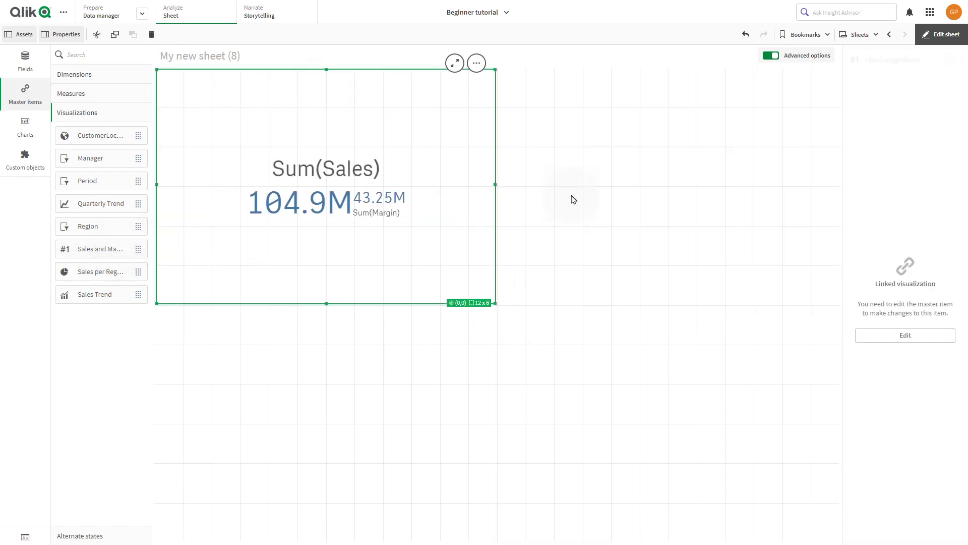
Start editing the master donut for all instances and expand its Colors and legend settings.
{"action": "left_click", "coordinate": [893, 336]}
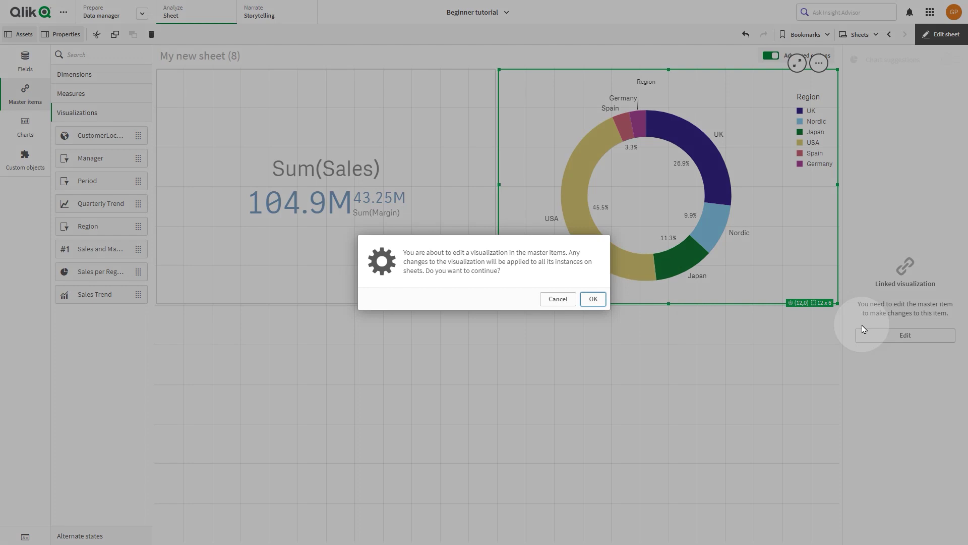
{"action": "left_click", "coordinate": [593, 299]}
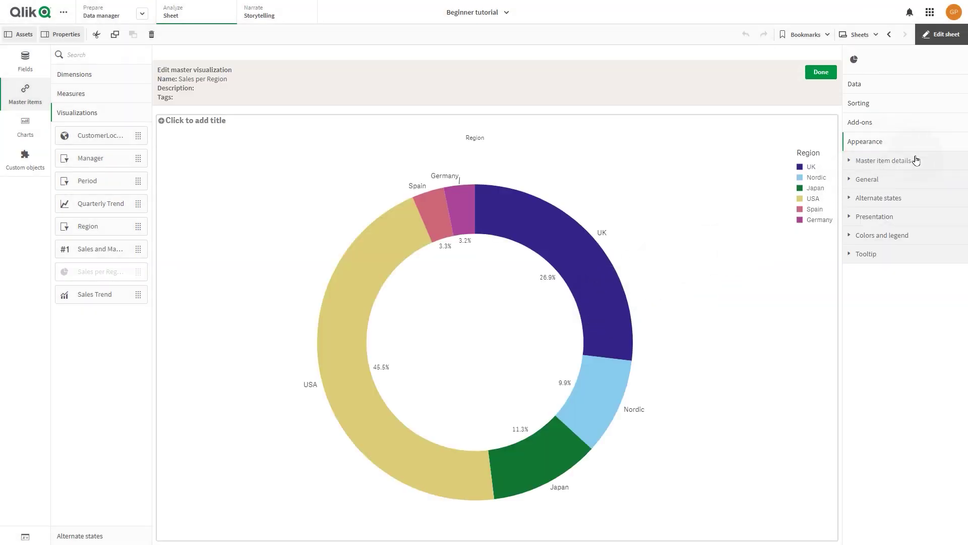
{"action": "left_click", "coordinate": [874, 217]}
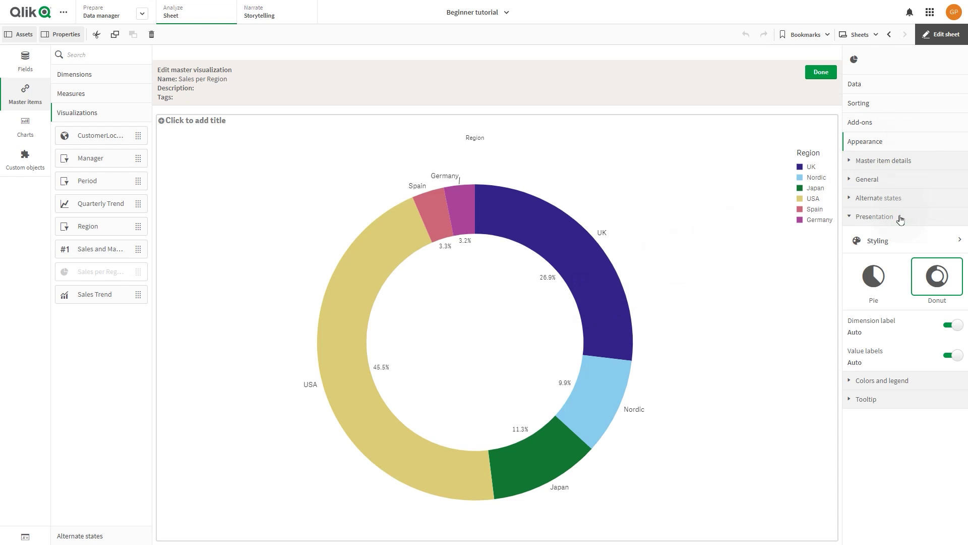
{"action": "left_click", "coordinate": [943, 382]}
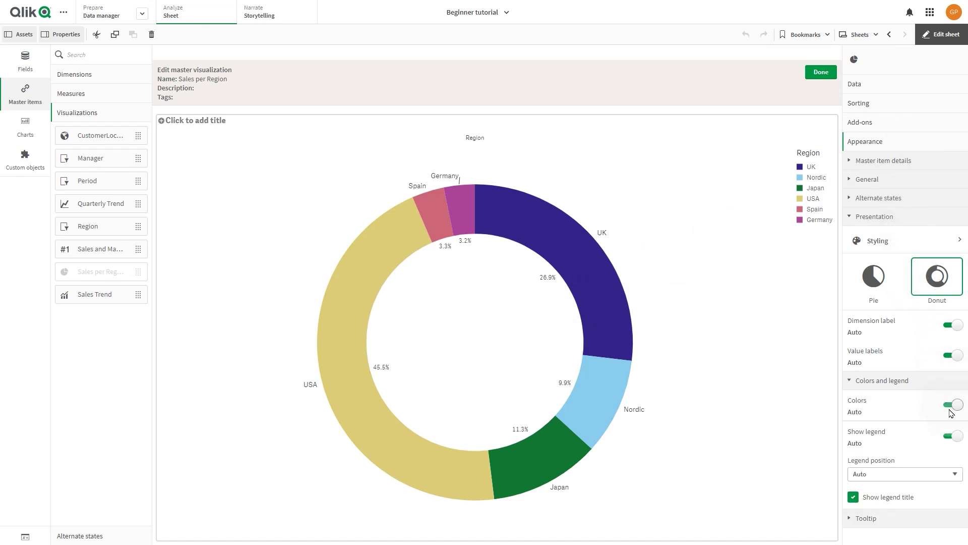
Set custom colouring by the Sum(Sales) measure and finish editing the master item.
{"action": "left_click", "coordinate": [952, 407]}
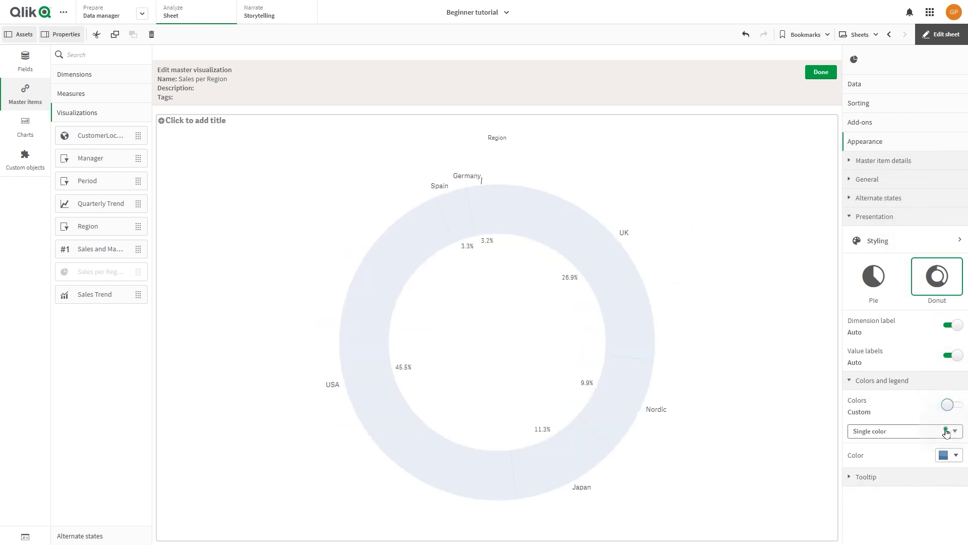
{"action": "left_click", "coordinate": [947, 431]}
{"action": "left_click", "coordinate": [873, 462]}
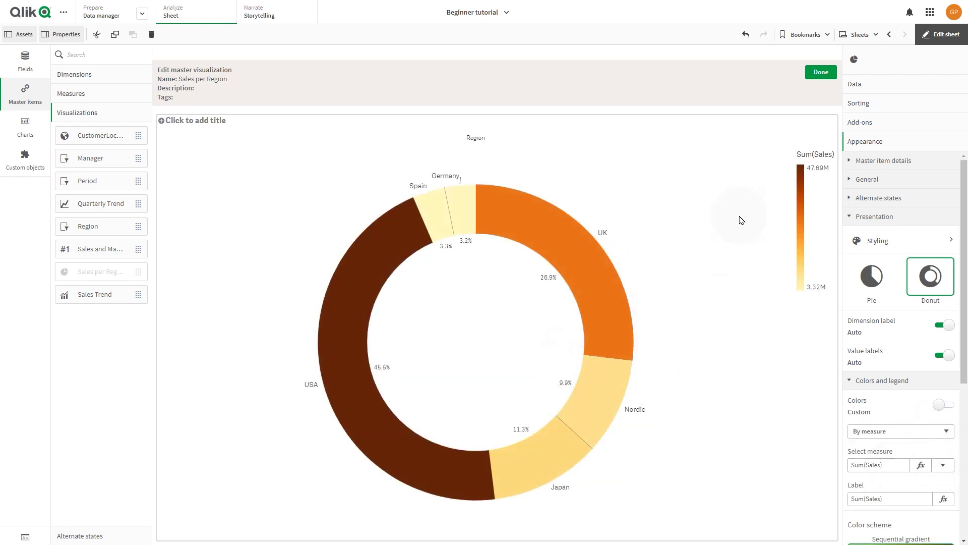
{"action": "left_click", "coordinate": [821, 73]}
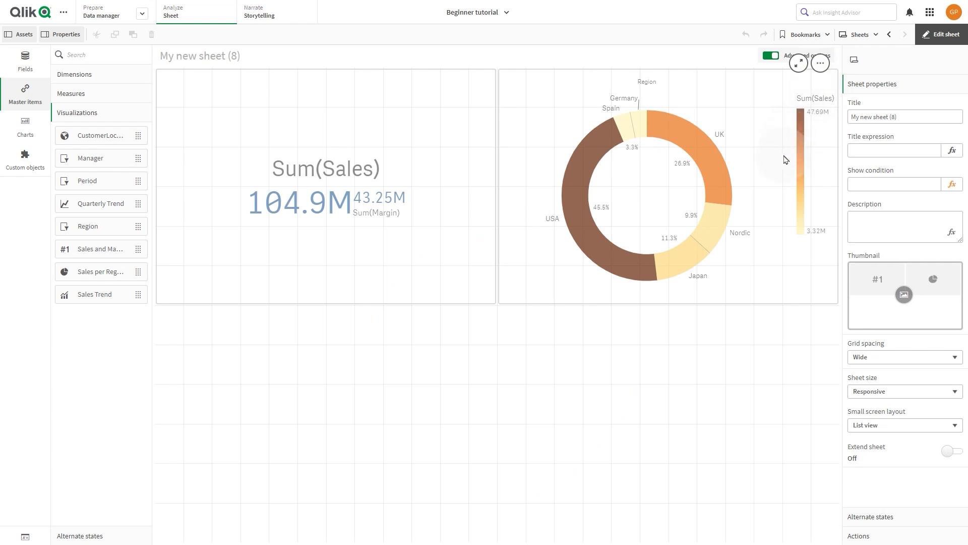
Go back to My new sheet (7) and select its Sum(Sales) KPI.
{"action": "left_click", "coordinate": [889, 34]}
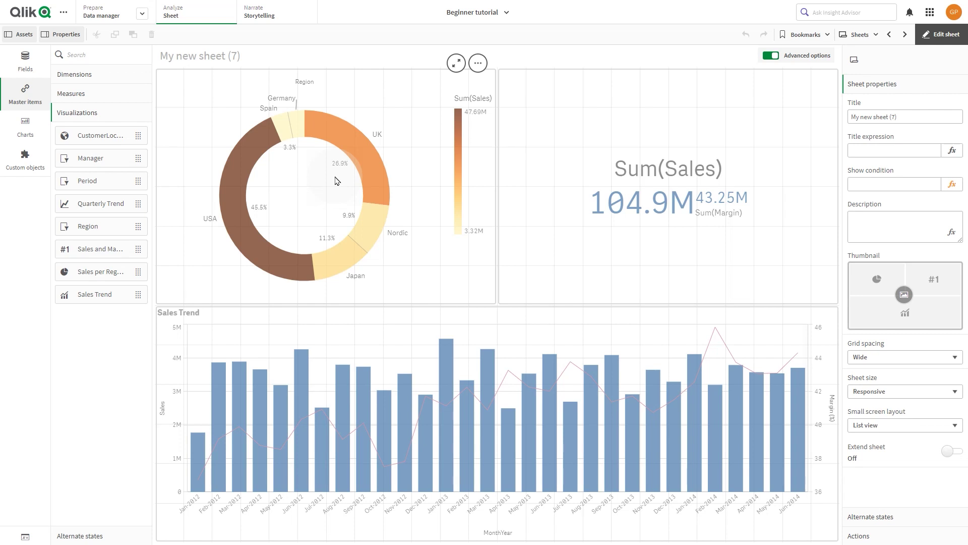
{"action": "left_click", "coordinate": [590, 202]}
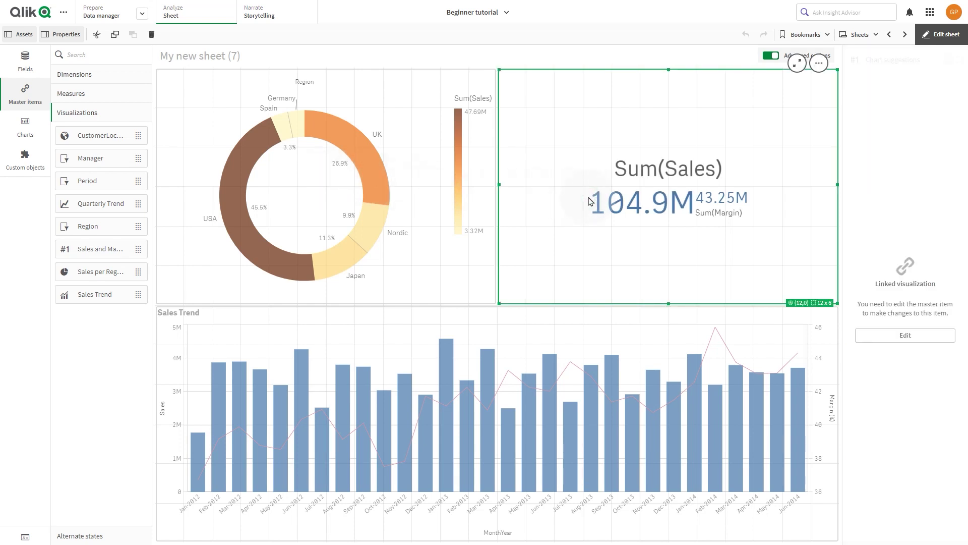
Unlink the KPI from its master visualization.
{"action": "right_click", "coordinate": [634, 200]}
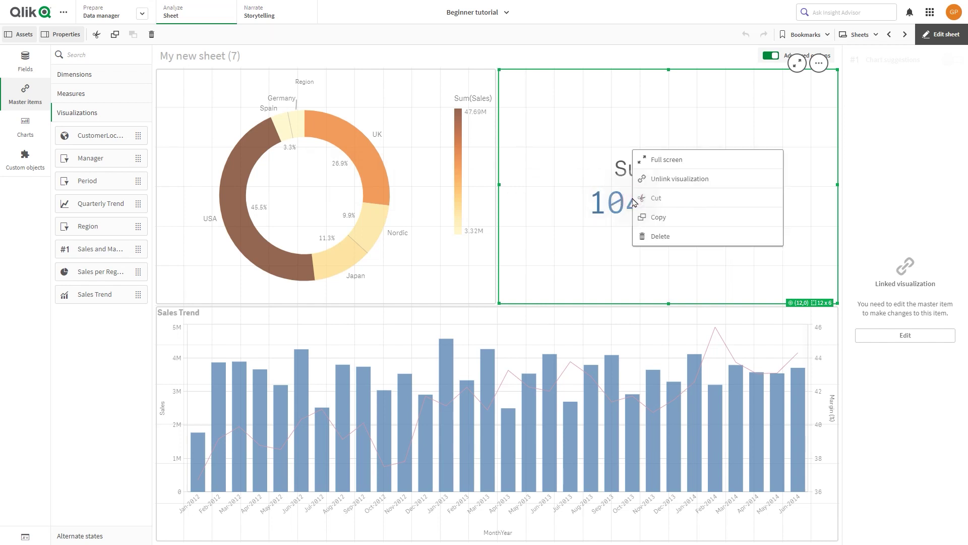
{"action": "left_click", "coordinate": [679, 179]}
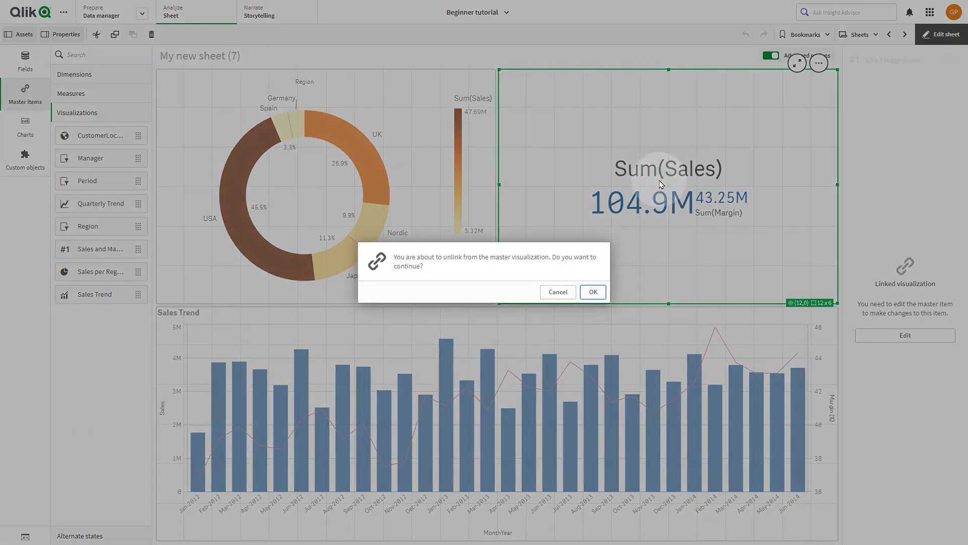
{"action": "left_click", "coordinate": [594, 292]}
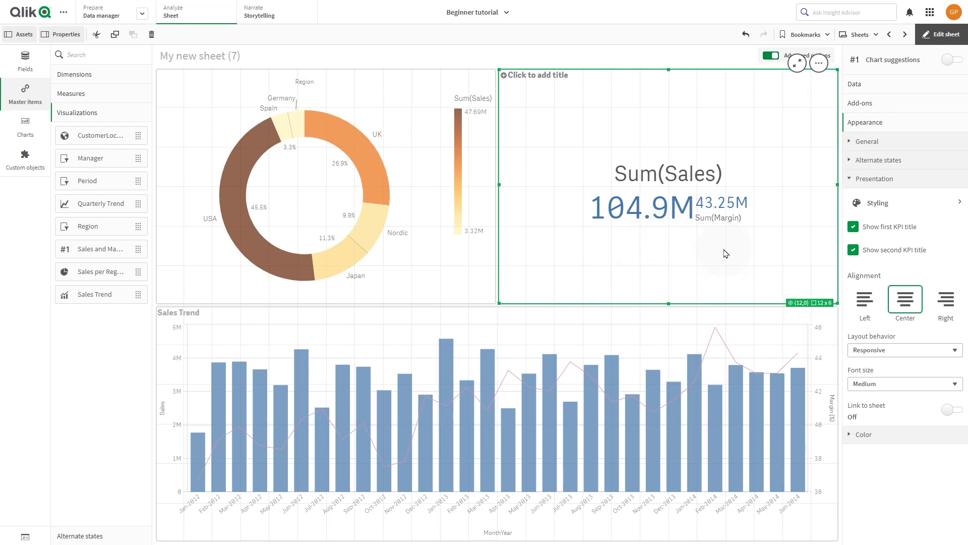
Turn off library colours and make the KPI's main Sales value red.
{"action": "left_click", "coordinate": [905, 437]}
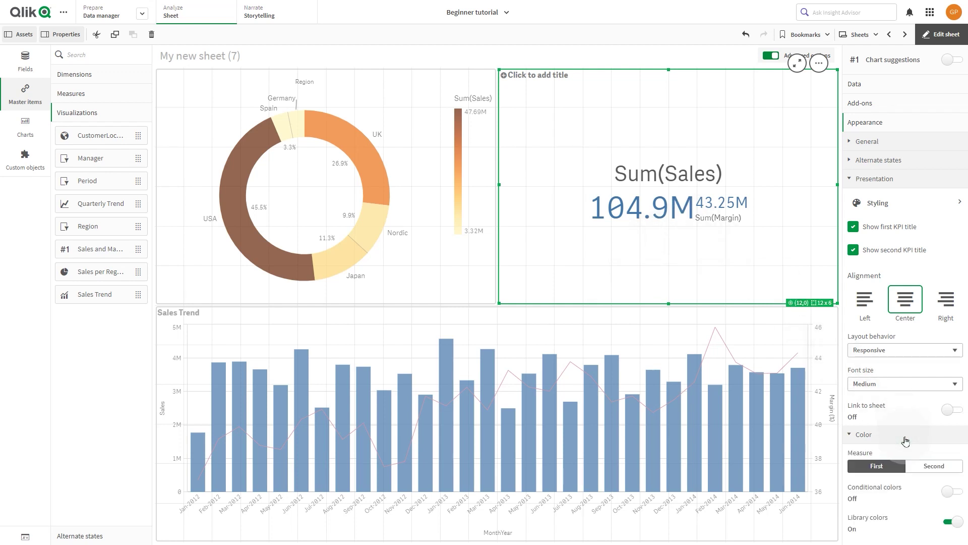
{"action": "left_click", "coordinate": [954, 524]}
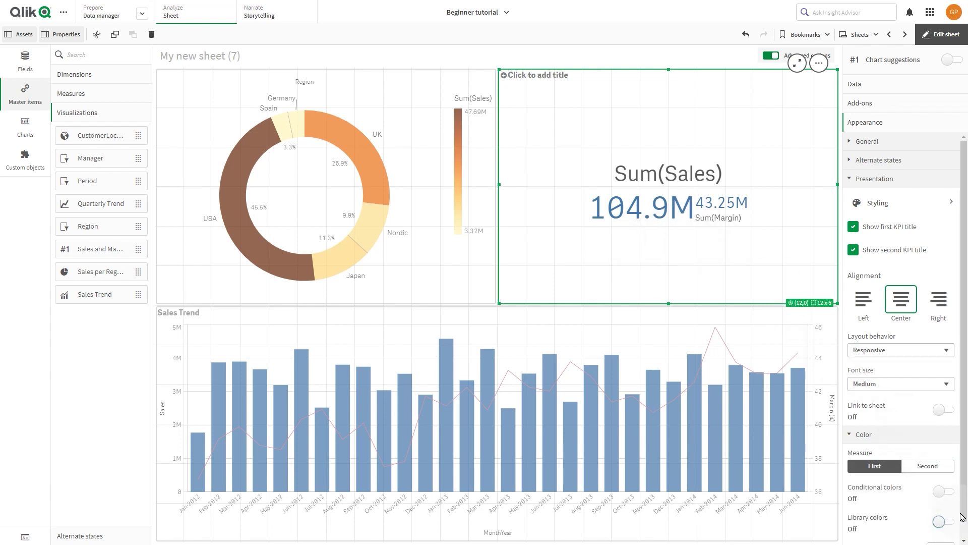
{"action": "scroll", "coordinate": [949, 522], "scroll_direction": "down", "scroll_amount": 1}
{"action": "left_click", "coordinate": [938, 535]}
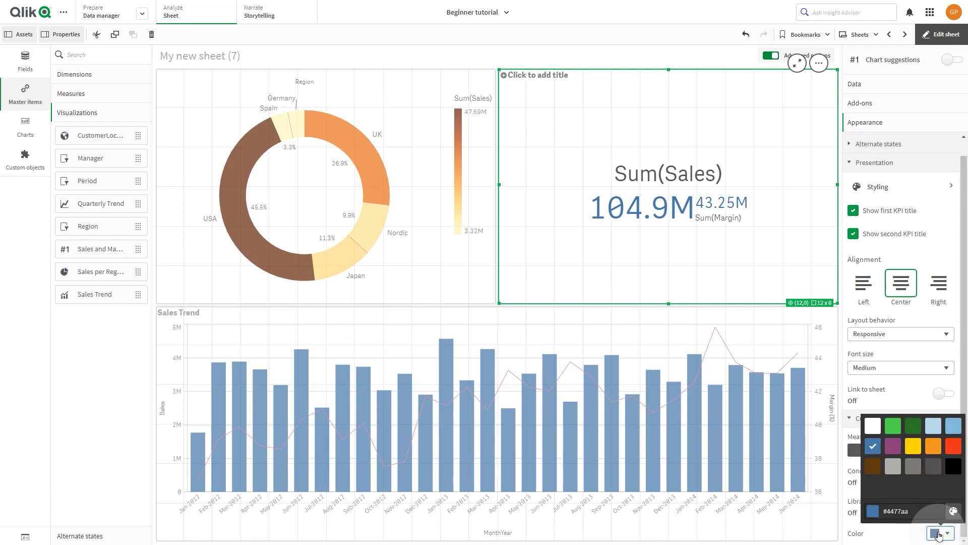
{"action": "left_click", "coordinate": [952, 446]}
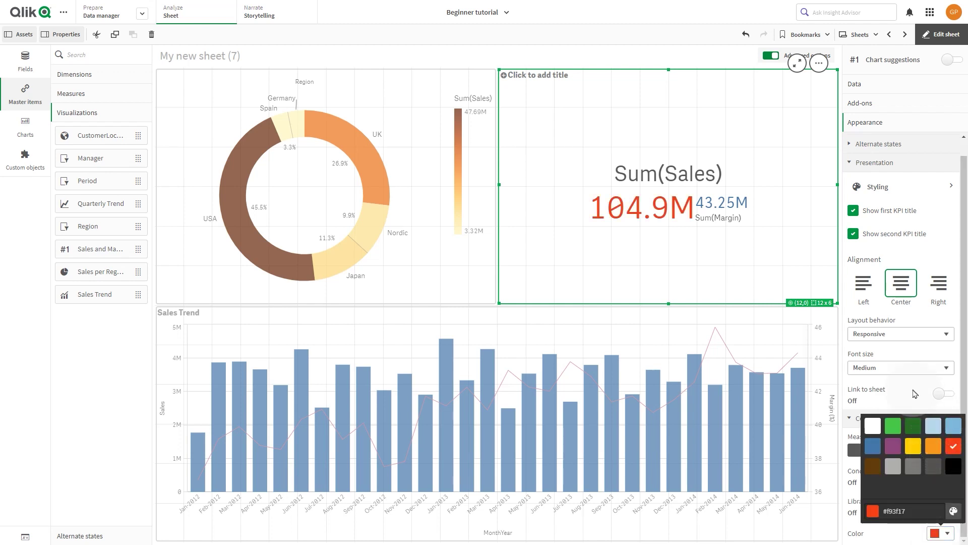
{"action": "left_click", "coordinate": [915, 394]}
Make the second value, Sum(Margin), green instead of the library colour.
{"action": "left_click", "coordinate": [927, 450]}
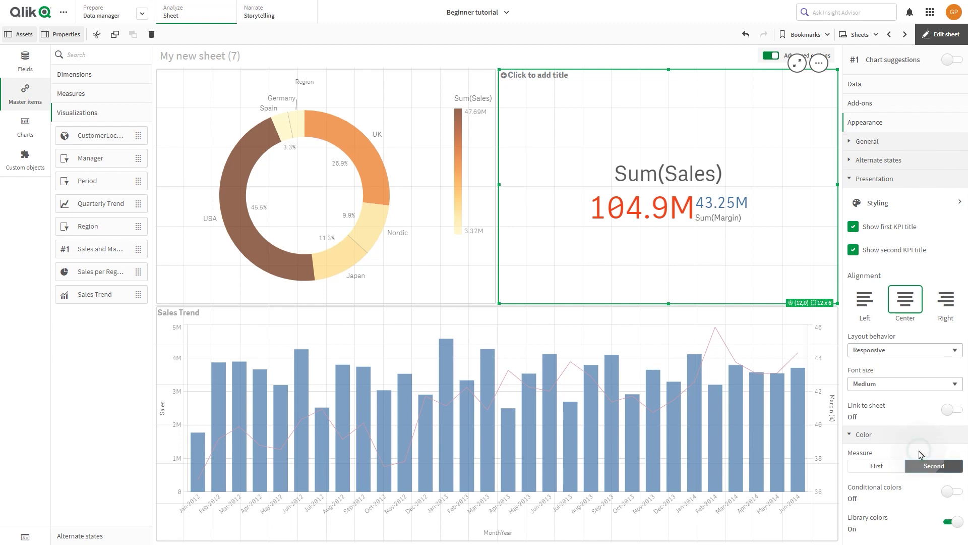
{"action": "left_click", "coordinate": [950, 505]}
{"action": "left_click", "coordinate": [953, 523]}
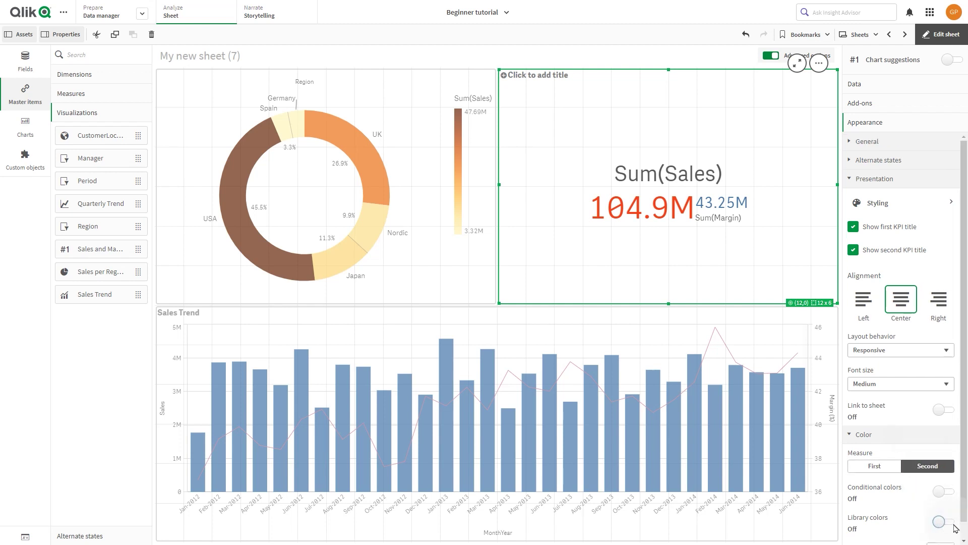
{"action": "scroll", "coordinate": [957, 525], "scroll_direction": "down", "scroll_amount": 1}
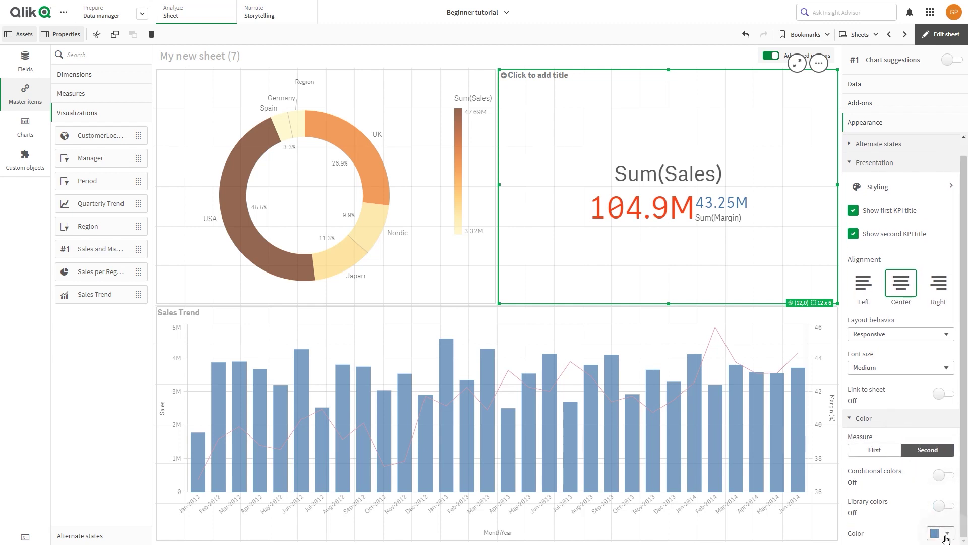
{"action": "left_click", "coordinate": [945, 534]}
{"action": "left_click", "coordinate": [894, 406]}
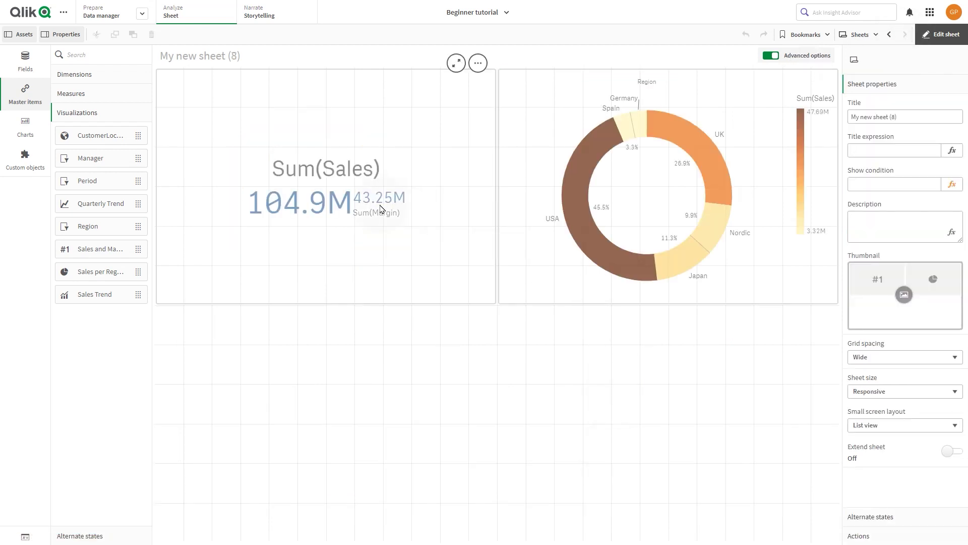
Delete the Sales per region master visualization and confirm.
{"action": "left_click", "coordinate": [673, 265]}
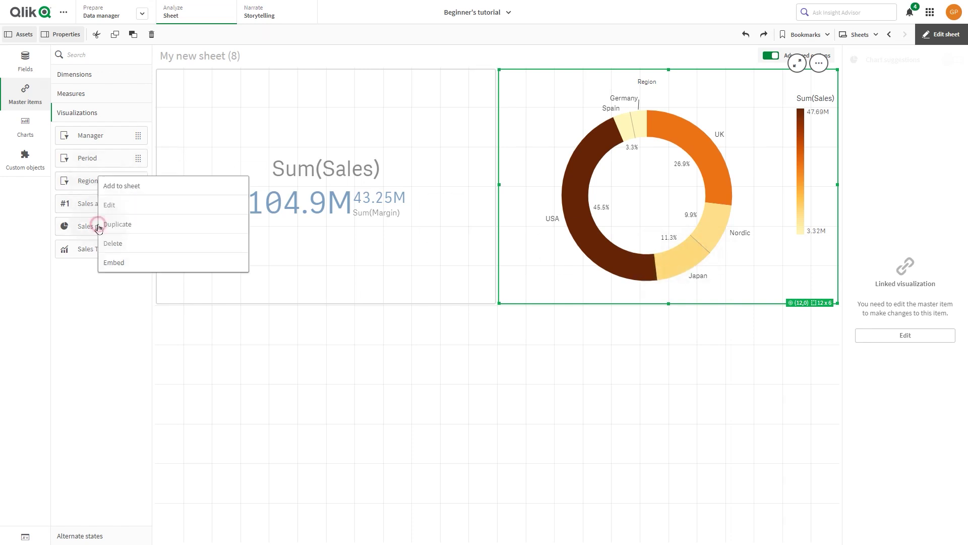
{"action": "left_click", "coordinate": [126, 247]}
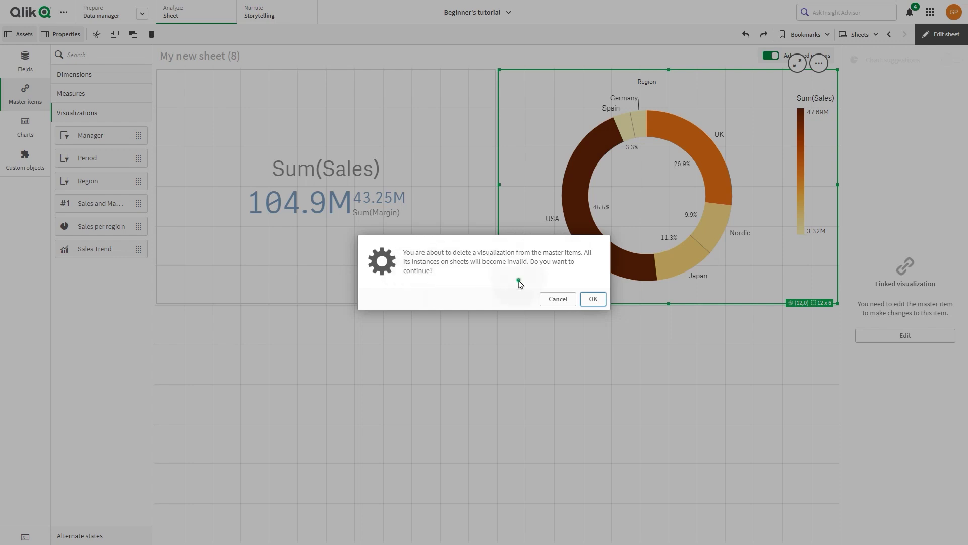
{"action": "left_click", "coordinate": [592, 300]}
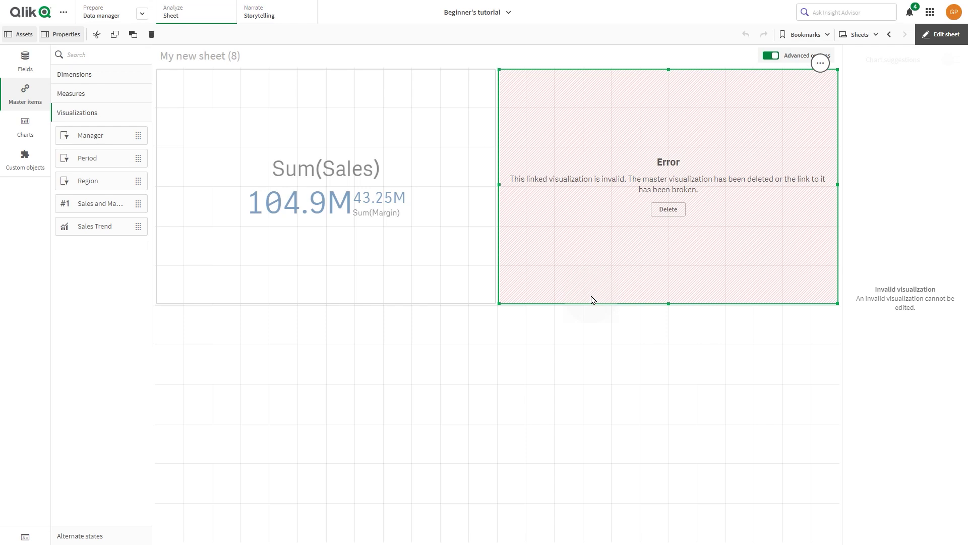
Delete the invalid linked visualization panel from My new sheet (7).
{"action": "left_click", "coordinate": [888, 35]}
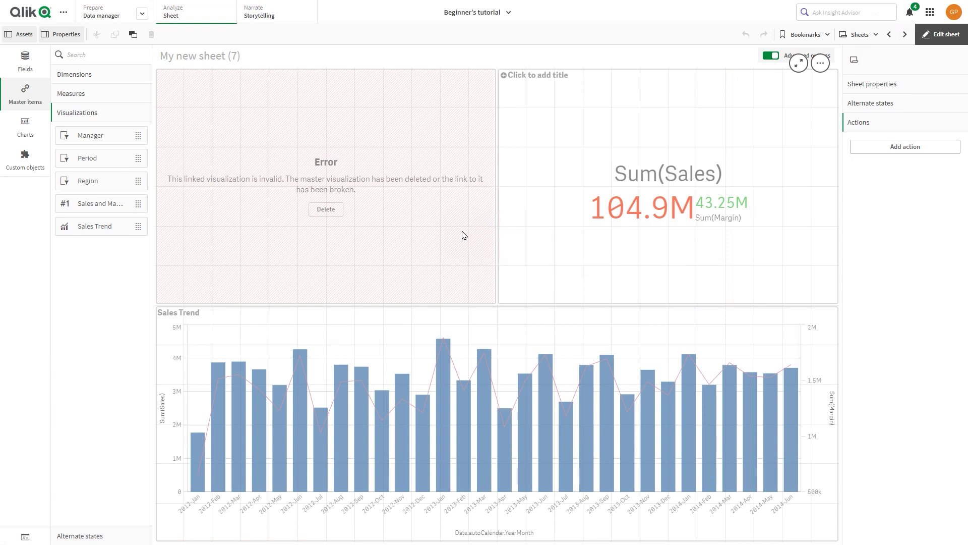
{"action": "mouse_move", "coordinate": [450, 231]}
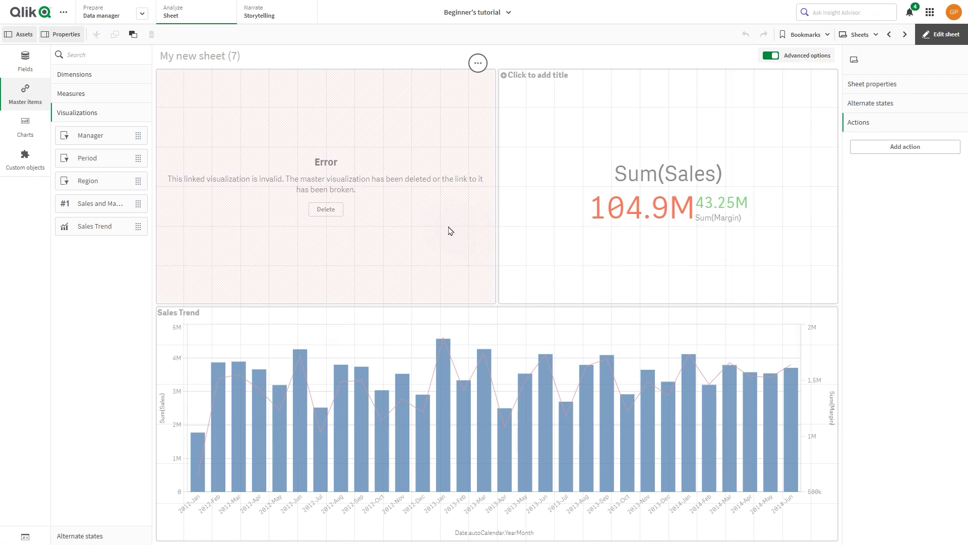
{"action": "left_click", "coordinate": [423, 220]}
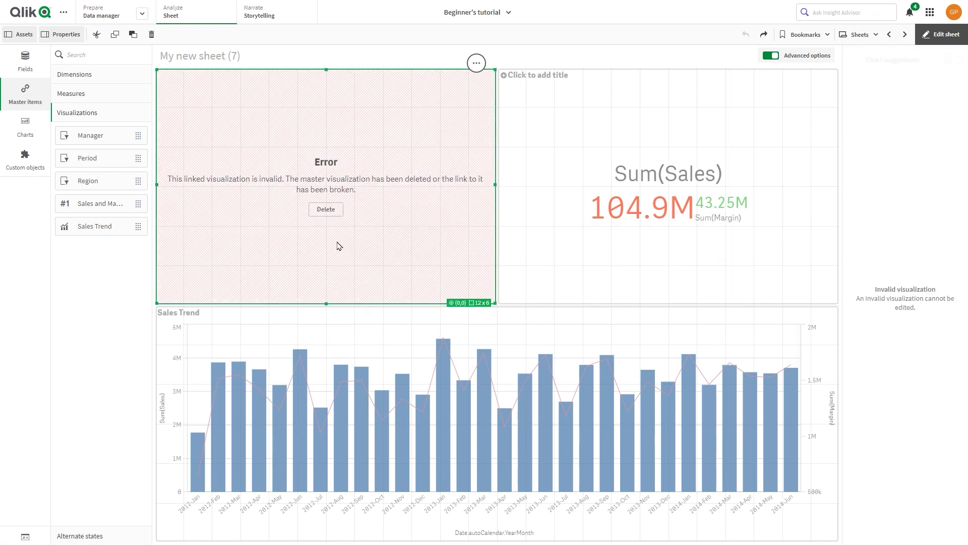
{"action": "right_click", "coordinate": [301, 246]}
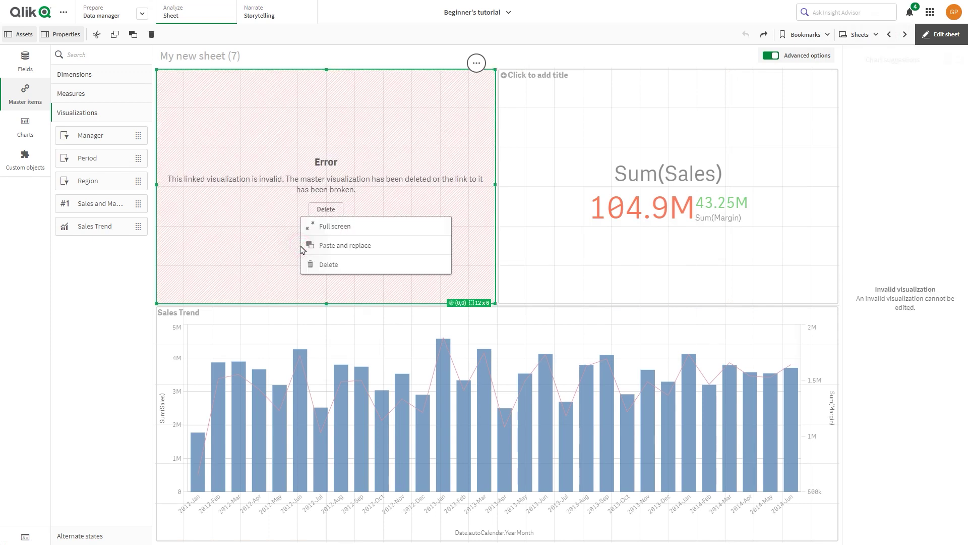
{"action": "left_click", "coordinate": [328, 264]}
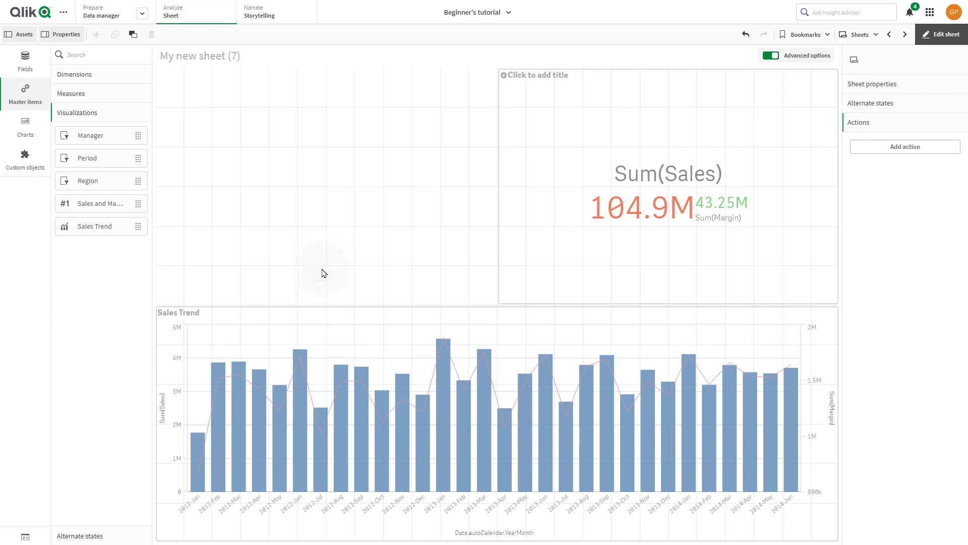
Create a chart with measures Sales and Sales Qty and dimension Region from the Fields list.
{"action": "left_click", "coordinate": [26, 61]}
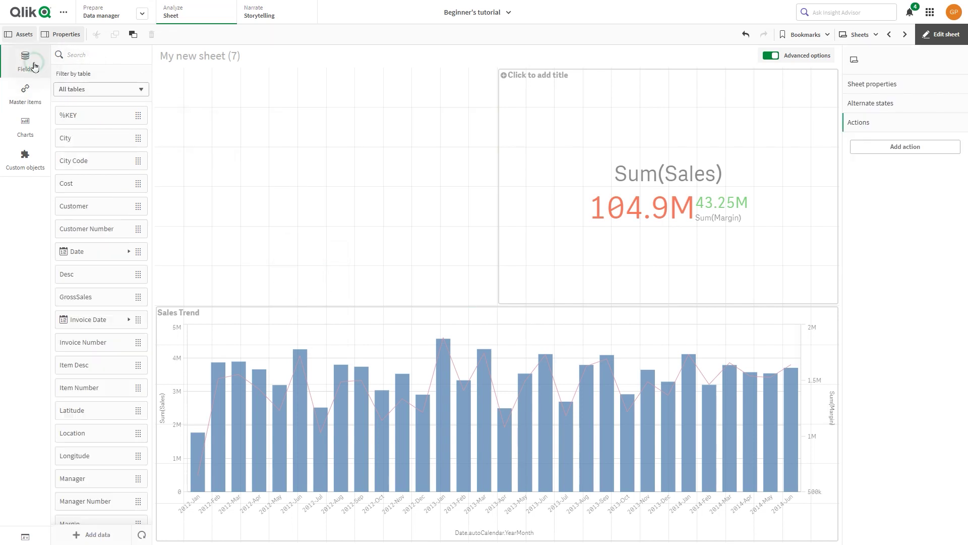
{"action": "type", "text": "sa"}
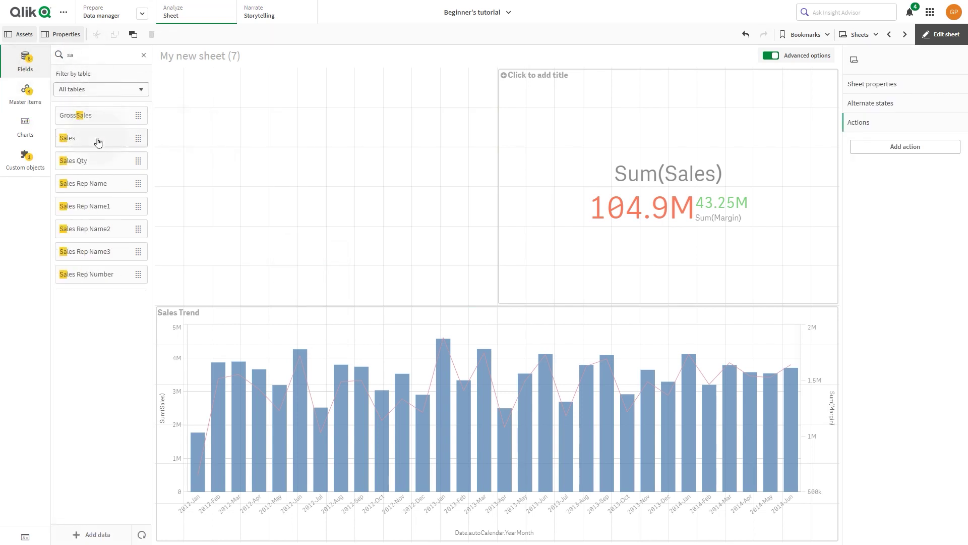
{"action": "left_click_drag", "start_coordinate": [67, 138], "coordinate": [261, 159]}
{"action": "left_click", "coordinate": [298, 167]}
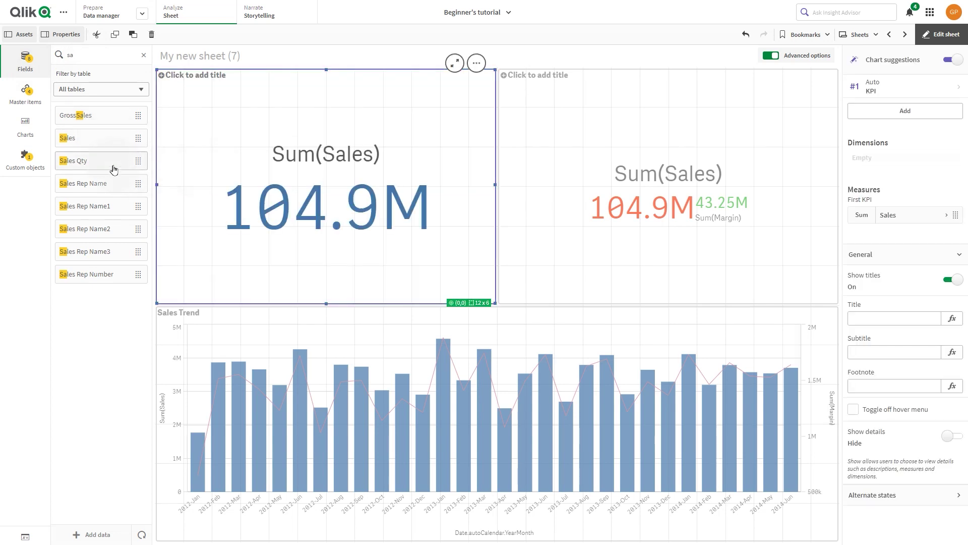
{"action": "left_click_drag", "start_coordinate": [73, 161], "coordinate": [311, 182]}
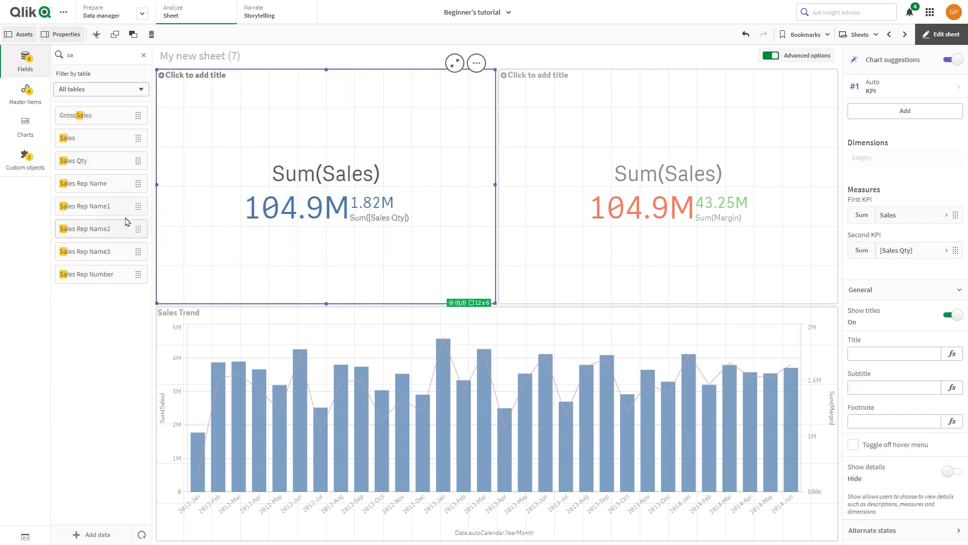
{"action": "type", "text": "reg"}
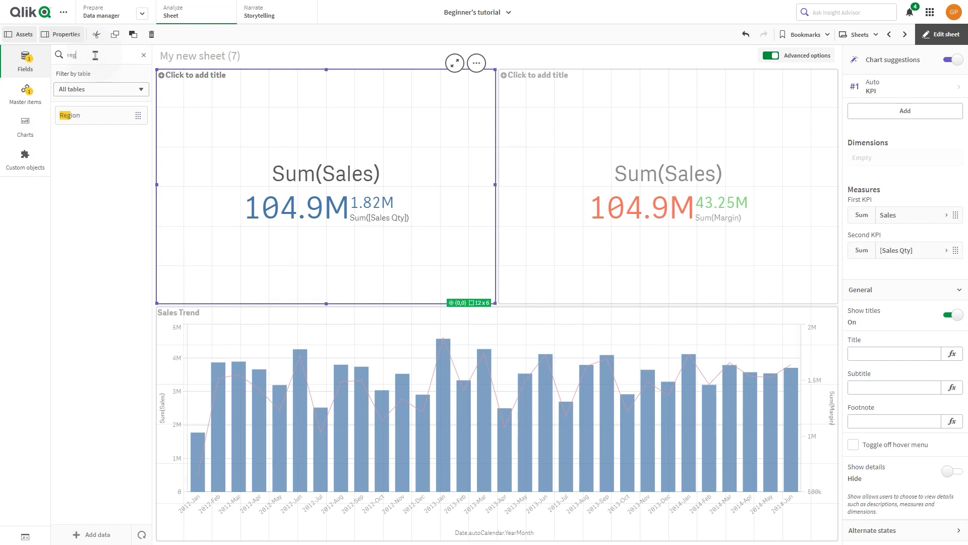
{"action": "left_click_drag", "start_coordinate": [69, 116], "coordinate": [325, 186]}
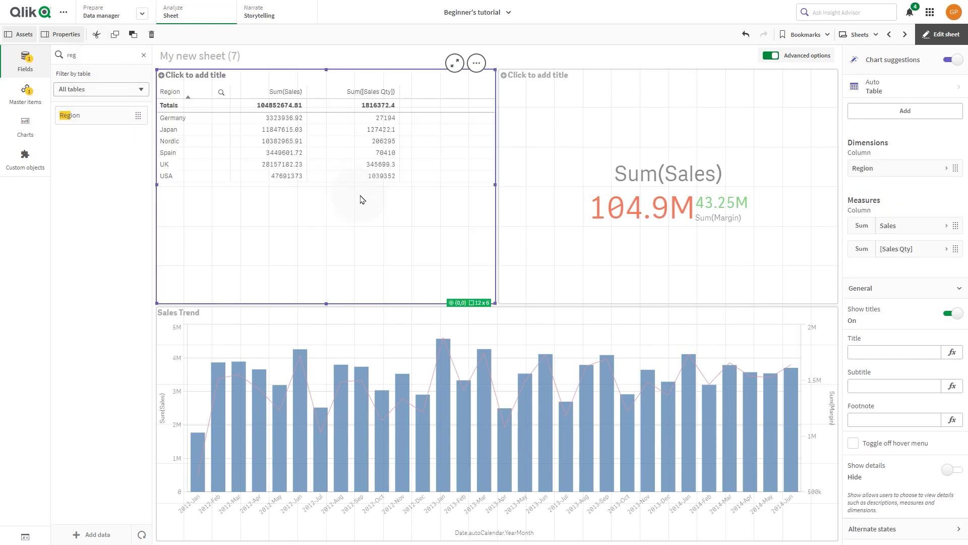
Convert the chart to a Pie chart and turn off chart suggestions.
{"action": "left_click", "coordinate": [904, 85]}
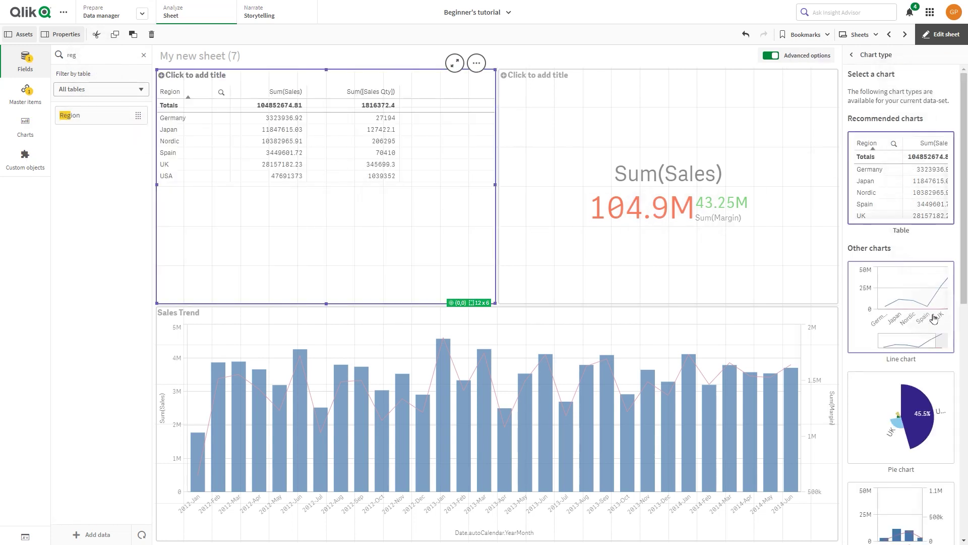
{"action": "left_click", "coordinate": [913, 414]}
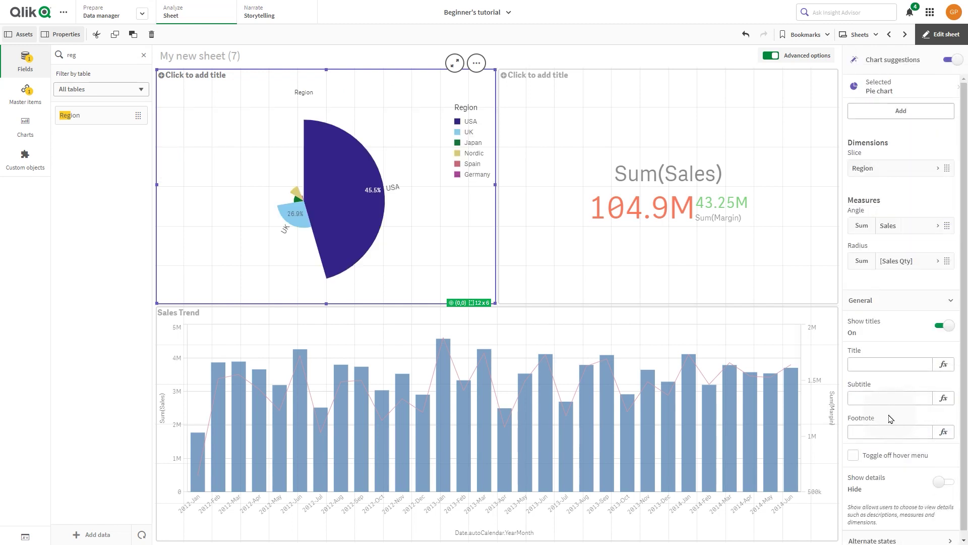
{"action": "left_click", "coordinate": [947, 59]}
Save the pie chart as master item 'Sales and Sales Quantity per Region'.
{"action": "left_click_drag", "start_coordinate": [325, 167], "coordinate": [136, 163]}
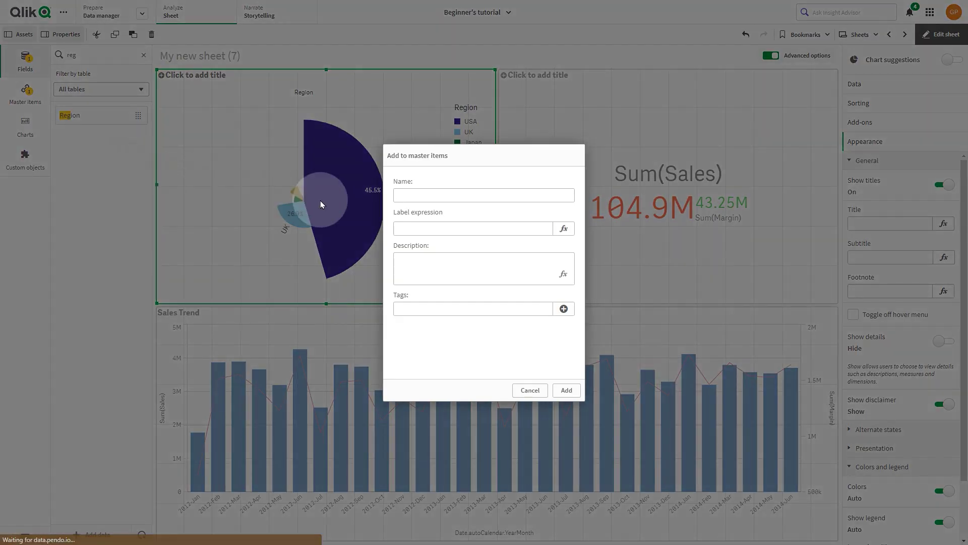
{"action": "left_click", "coordinate": [479, 197]}
{"action": "type", "text": "Sales and Sales Quantity per Region"}
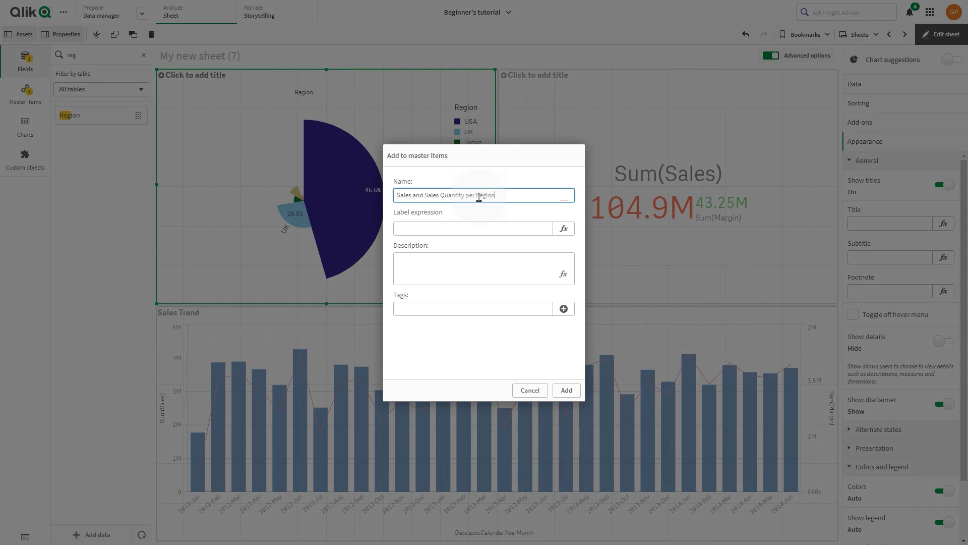
{"action": "left_click", "coordinate": [566, 390]}
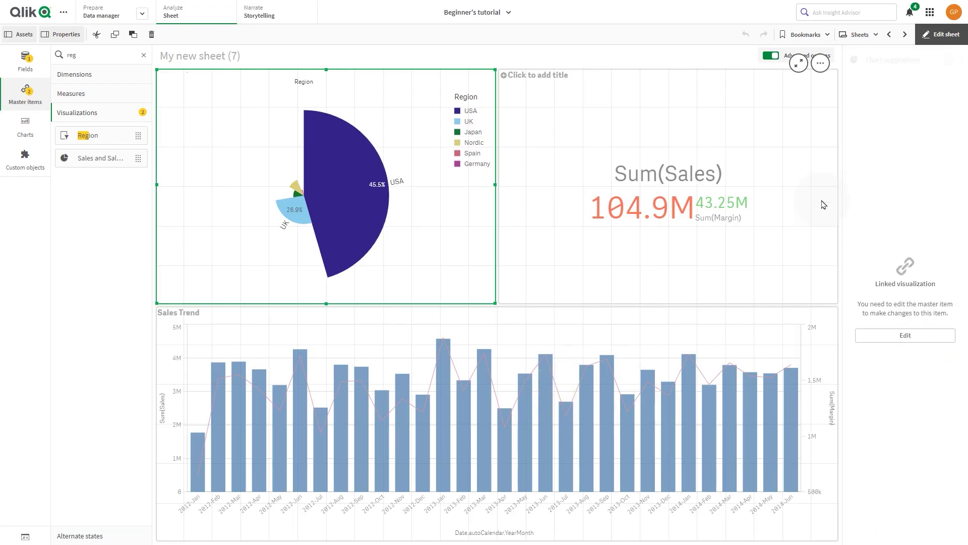
Replace My new sheet (8)'s invalid panel with the Sales and Sales Quantity per Region pie chart.
{"action": "left_click", "coordinate": [905, 35]}
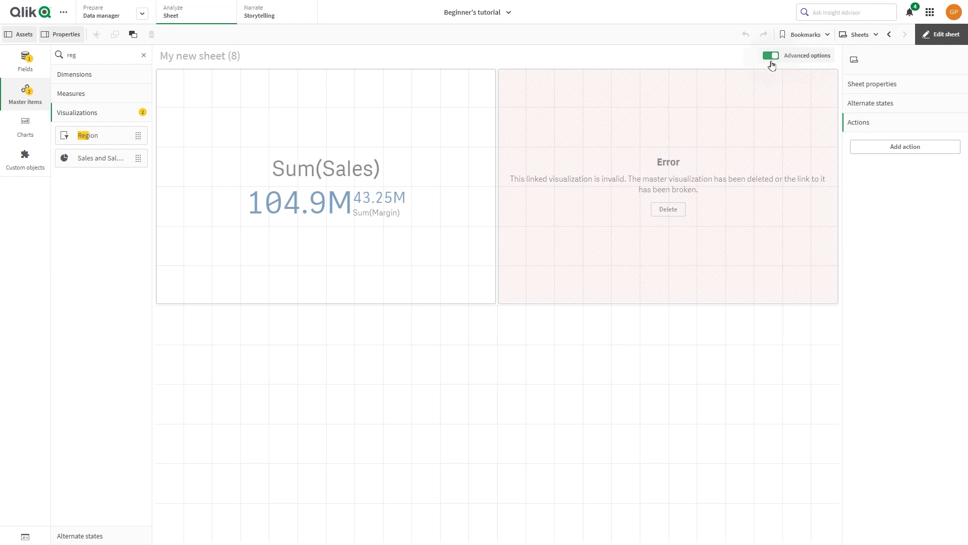
{"action": "left_click_drag", "start_coordinate": [98, 158], "coordinate": [690, 207]}
{"action": "left_click", "coordinate": [666, 176]}
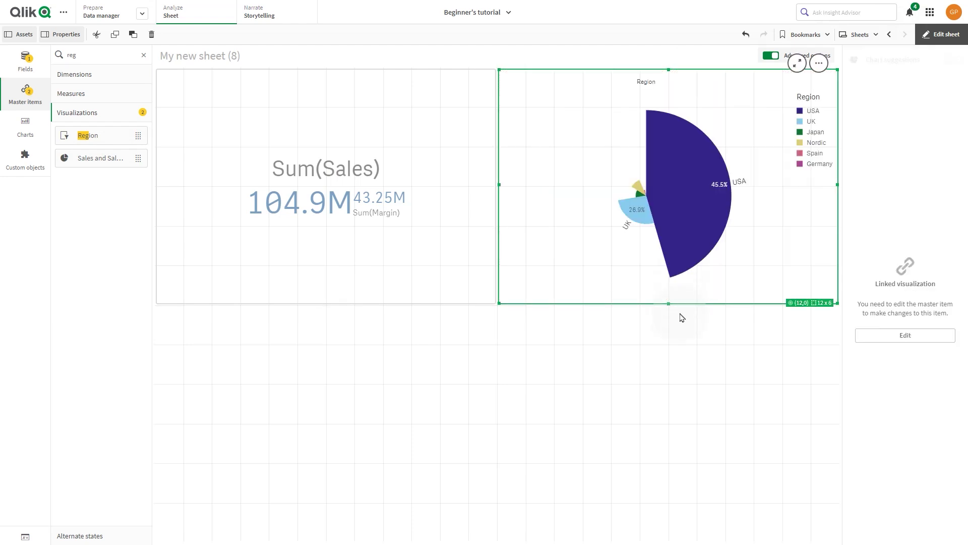